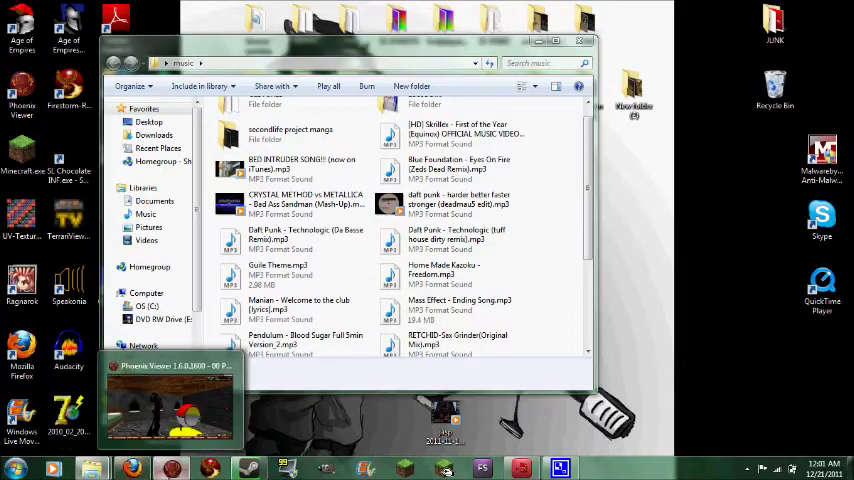
- Orbit and zoom around the orange cube in the avatar's room, then minimize Phoenix Viewer
{"action": "left_click", "coordinate": [95, 405]}
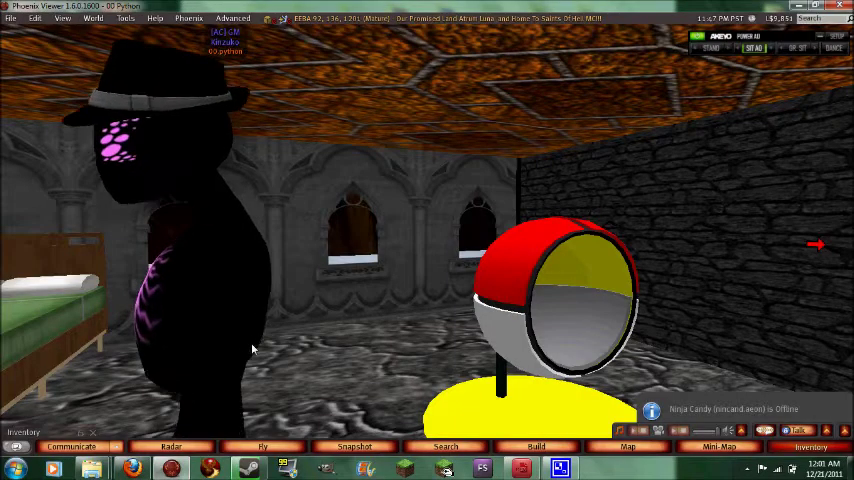
{"action": "mouse_move", "coordinate": [215, 368]}
{"action": "left_mouse_down"}
{"action": "mouse_move", "coordinate": [252, 344]}
{"action": "mouse_move", "coordinate": [746, 311]}
{"action": "mouse_move", "coordinate": [428, 235]}
{"action": "mouse_move", "coordinate": [578, 312]}
{"action": "mouse_move", "coordinate": [623, 375]}
{"action": "left_mouse_up"}
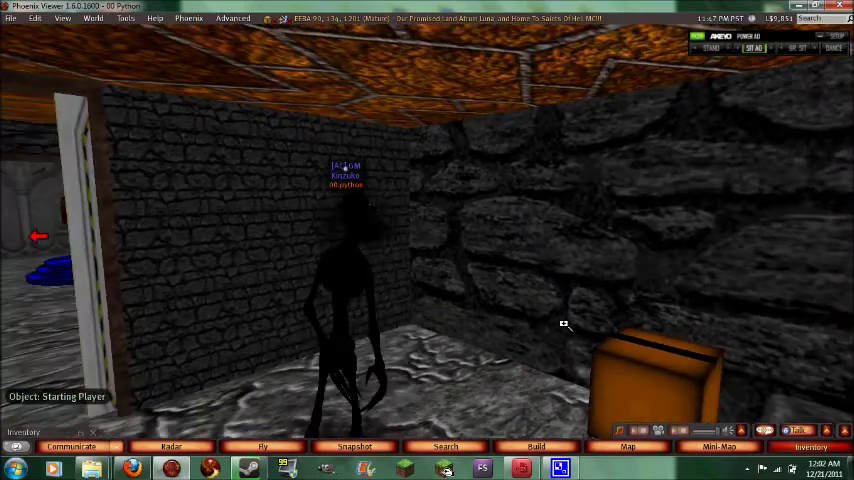
{"action": "left_click", "coordinate": [623, 375]}
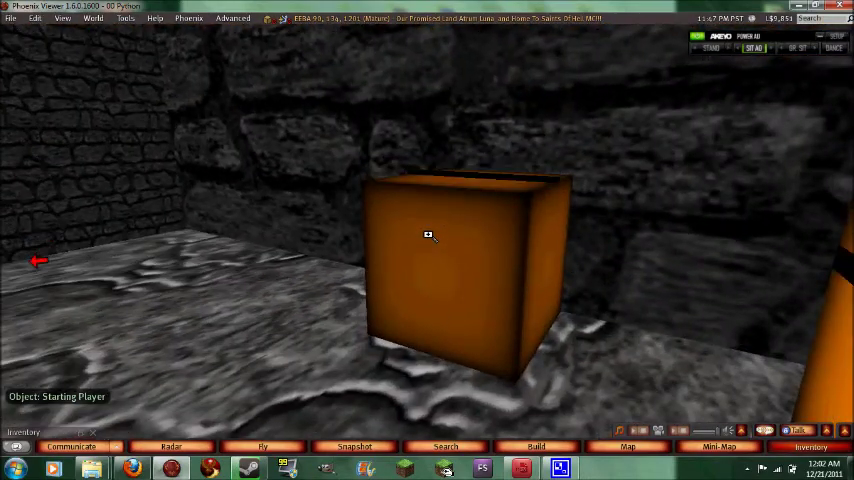
{"action": "left_click_drag", "start_coordinate": [428, 235], "coordinate": [428, 235]}
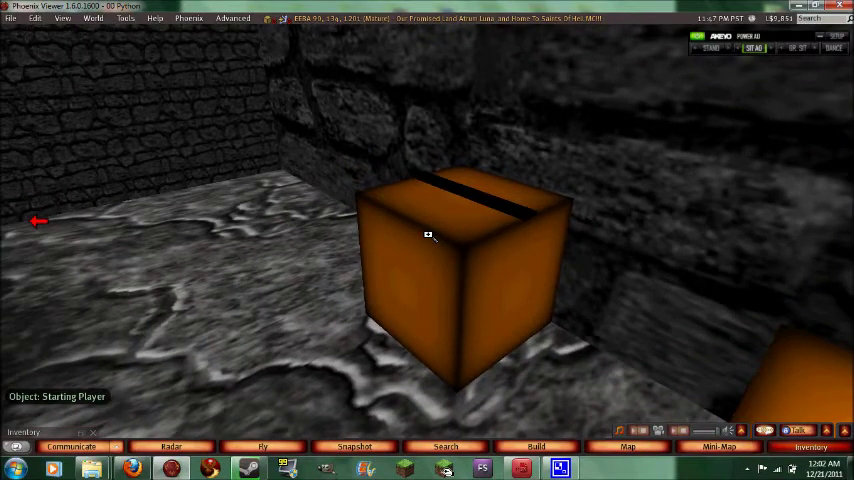
{"action": "key", "text": "Escape"}
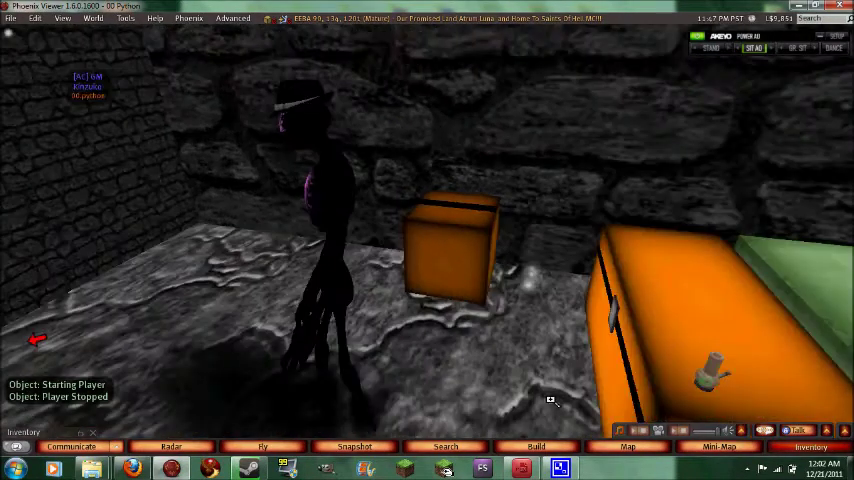
{"action": "key", "text": "Left"}
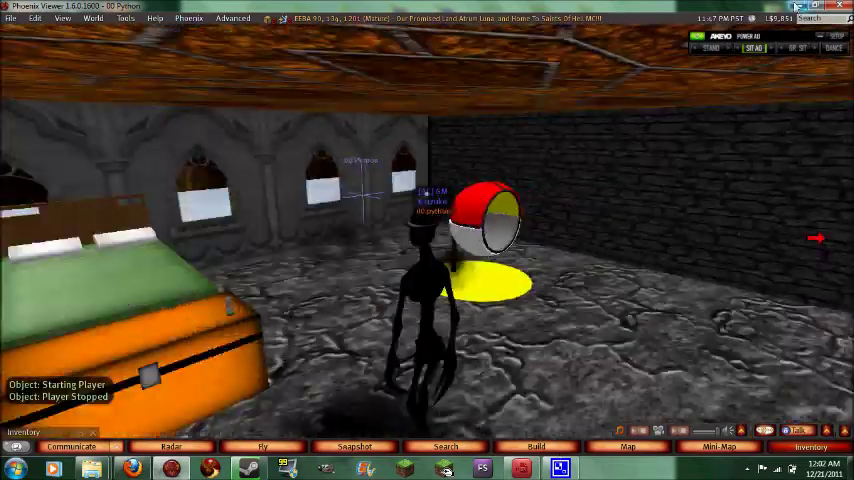
{"action": "left_click", "coordinate": [797, 5]}
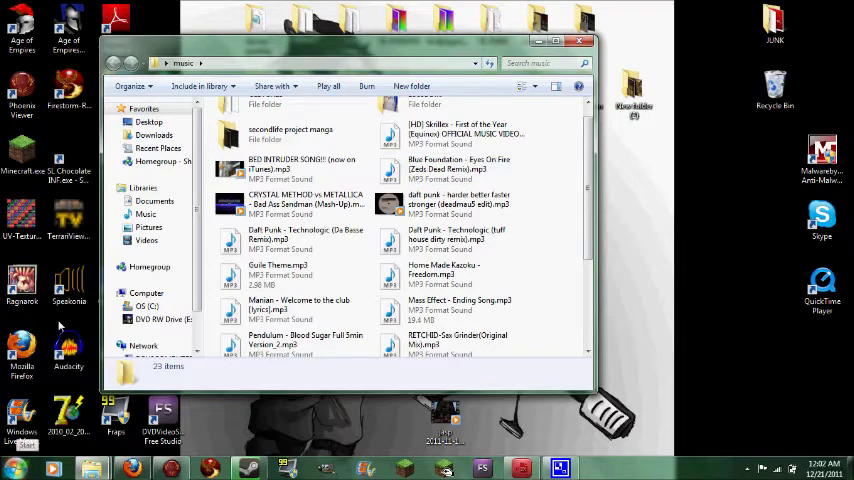
- Launch Audacity from its desktop icon and bring the music folder window back in front
{"action": "left_click", "coordinate": [12, 468]}
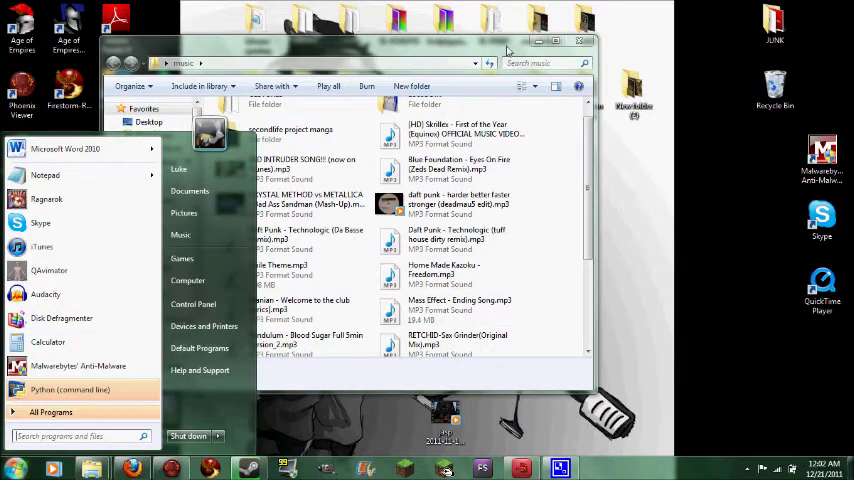
{"action": "mouse_move", "coordinate": [507, 47]}
{"action": "left_mouse_down"}
{"action": "mouse_move", "coordinate": [507, 78]}
{"action": "mouse_move", "coordinate": [483, 100]}
{"action": "mouse_move", "coordinate": [645, 103]}
{"action": "left_mouse_up"}
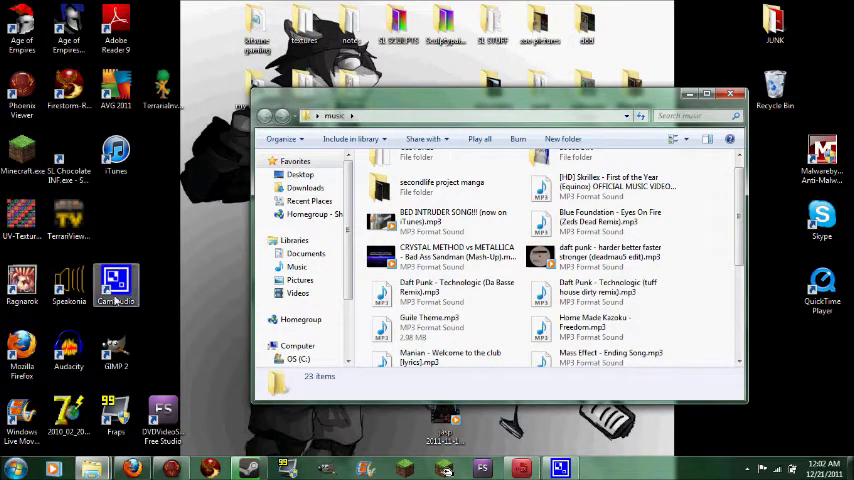
{"action": "left_click", "coordinate": [70, 350]}
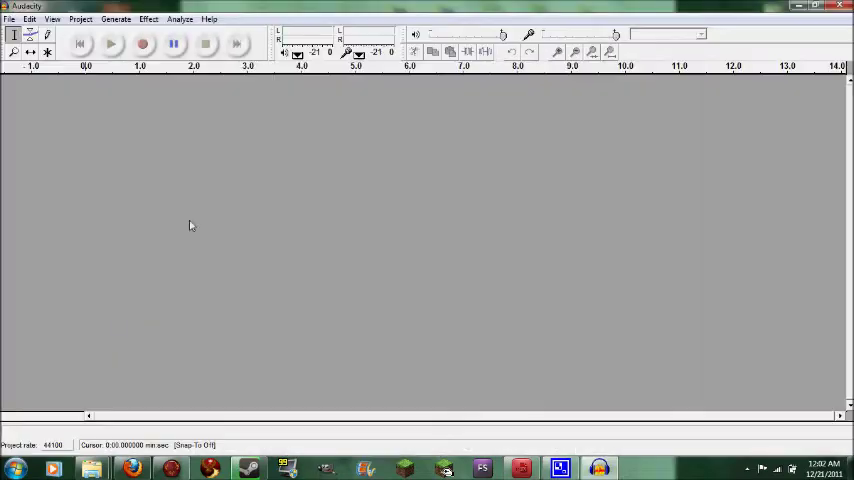
{"action": "mouse_move", "coordinate": [272, 6]}
{"action": "left_mouse_down"}
{"action": "mouse_move", "coordinate": [222, 57]}
{"action": "mouse_move", "coordinate": [226, 22]}
{"action": "left_mouse_up"}
{"action": "left_click", "coordinate": [674, 99]}
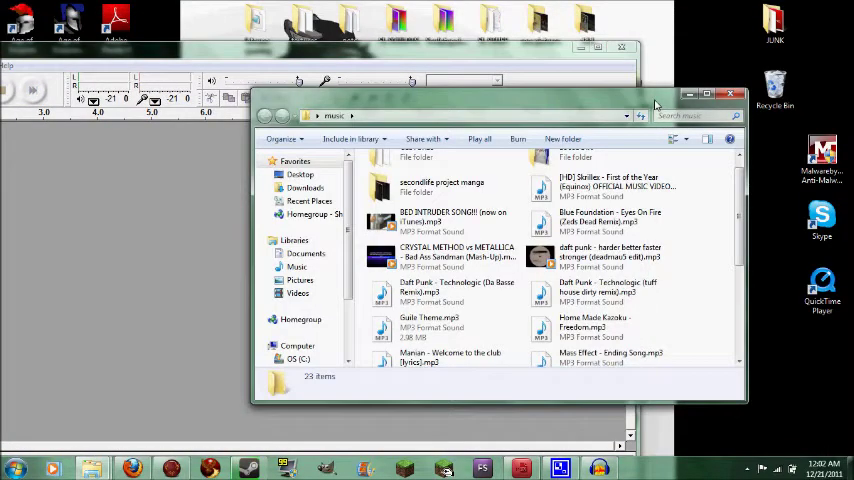
- Minimize Audacity, reposition the music folder, and select Home Made Kazoku - Freedom.mp3
{"action": "left_click", "coordinate": [586, 222]}
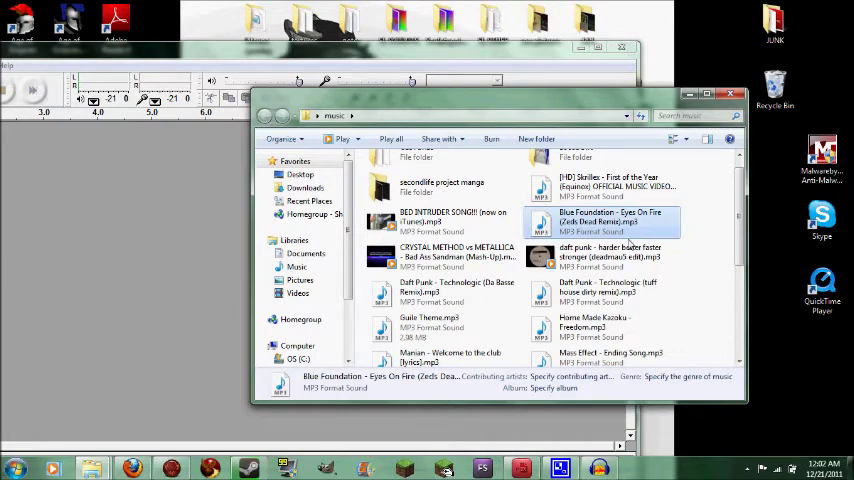
{"action": "left_click", "coordinate": [597, 47]}
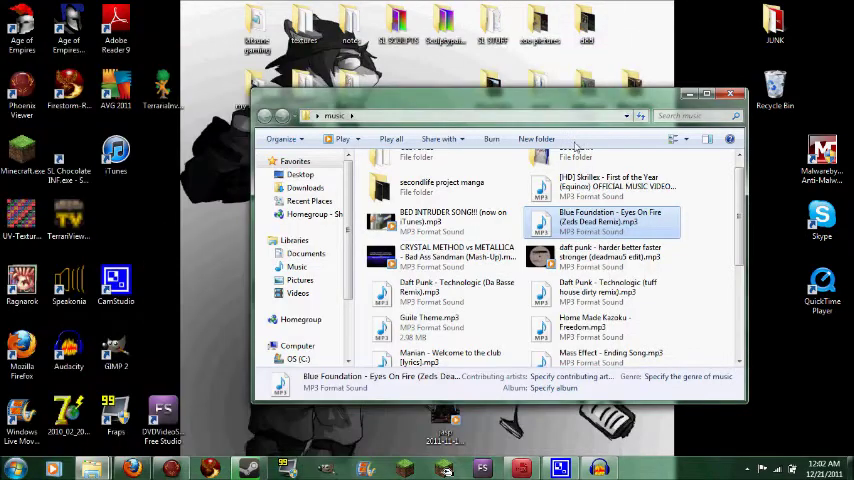
{"action": "mouse_move", "coordinate": [600, 100]}
{"action": "left_mouse_down"}
{"action": "mouse_move", "coordinate": [557, 340]}
{"action": "mouse_move", "coordinate": [597, 179]}
{"action": "left_mouse_up"}
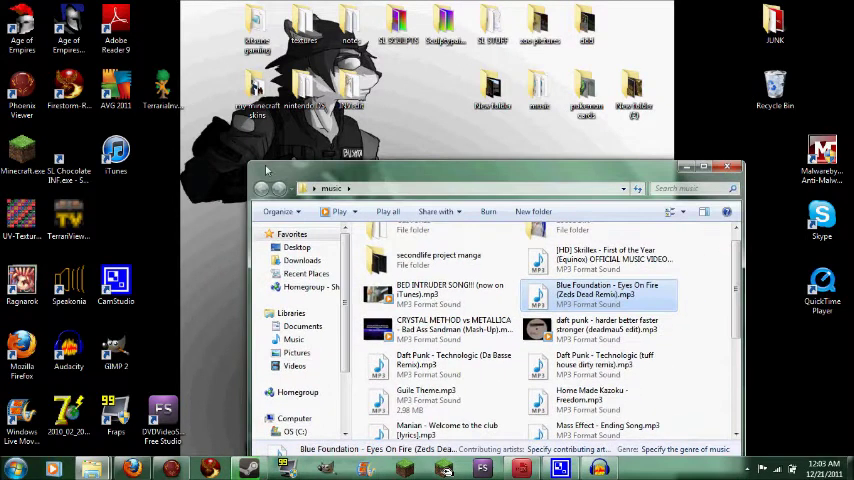
{"action": "left_click", "coordinate": [302, 92]}
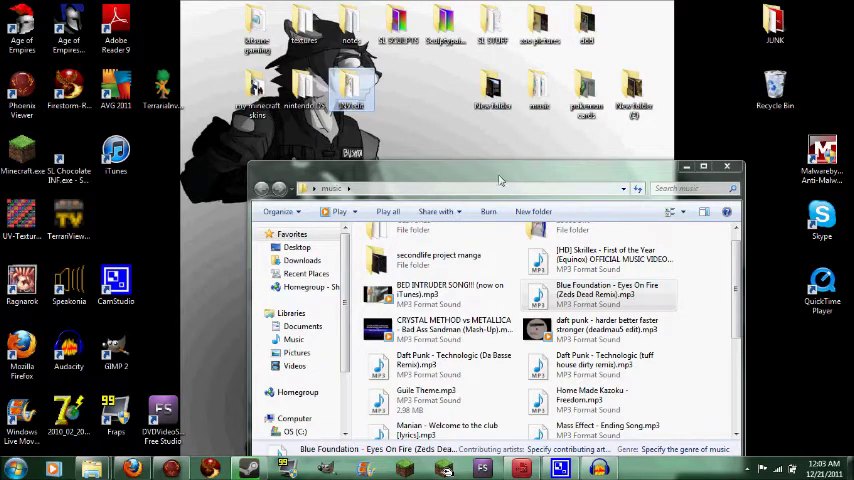
{"action": "mouse_move", "coordinate": [500, 180]}
{"action": "left_mouse_down"}
{"action": "mouse_move", "coordinate": [757, 465]}
{"action": "mouse_move", "coordinate": [505, 98]}
{"action": "left_mouse_up"}
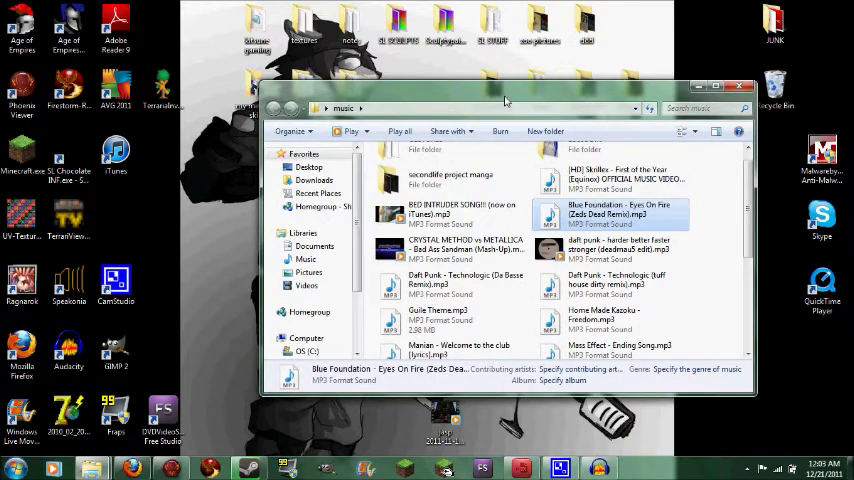
{"action": "left_click_drag", "start_coordinate": [750, 225], "coordinate": [750, 290]}
{"action": "left_click", "coordinate": [600, 210]}
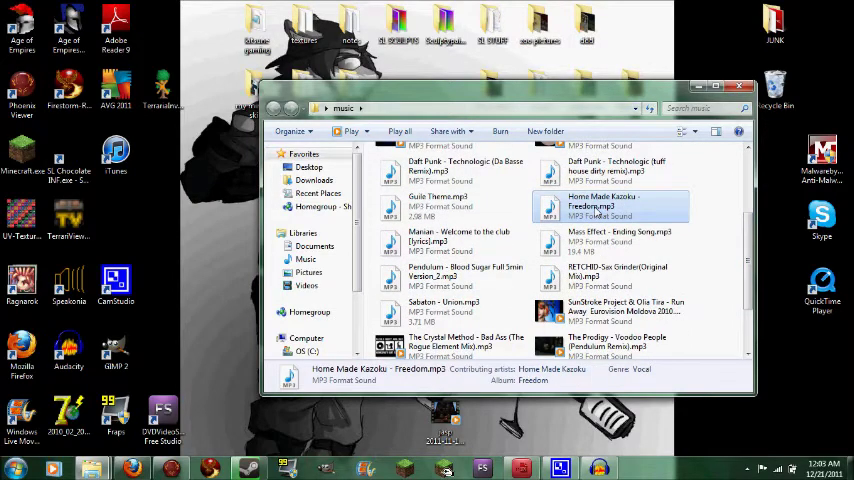
{"action": "right_click", "coordinate": [600, 213]}
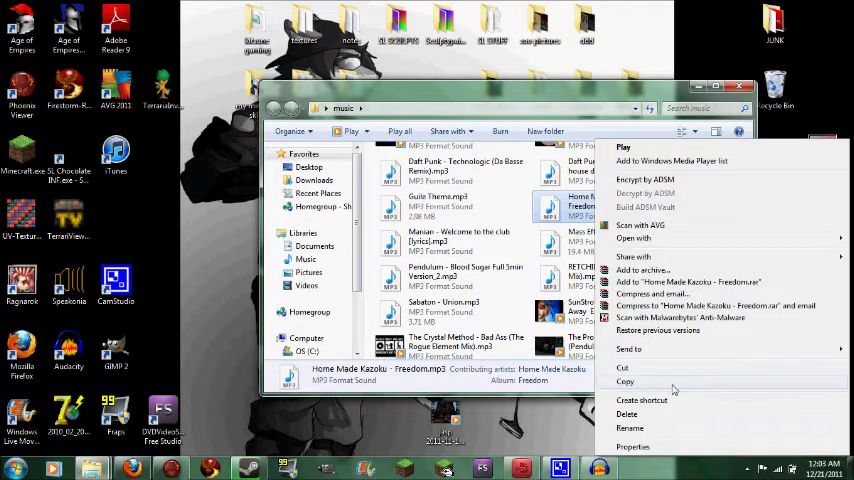
- Review the Freedom track's Properties: security, details and bit rate
{"action": "left_click", "coordinate": [632, 446]}
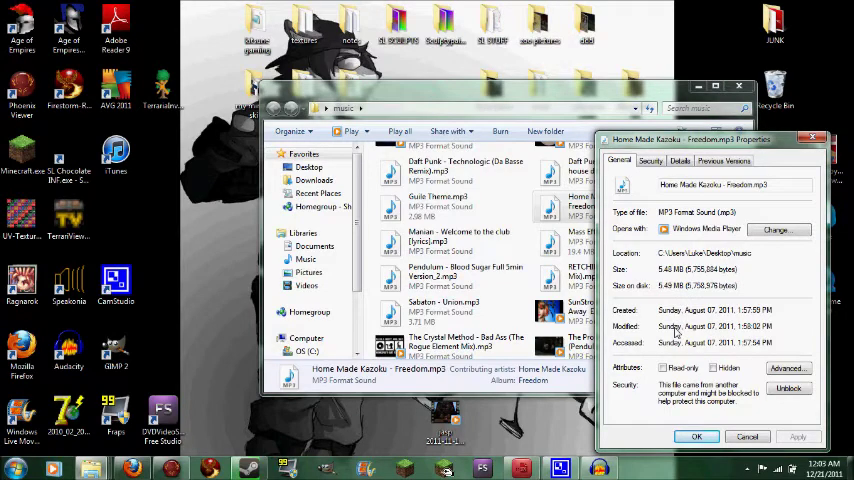
{"action": "left_click", "coordinate": [650, 162]}
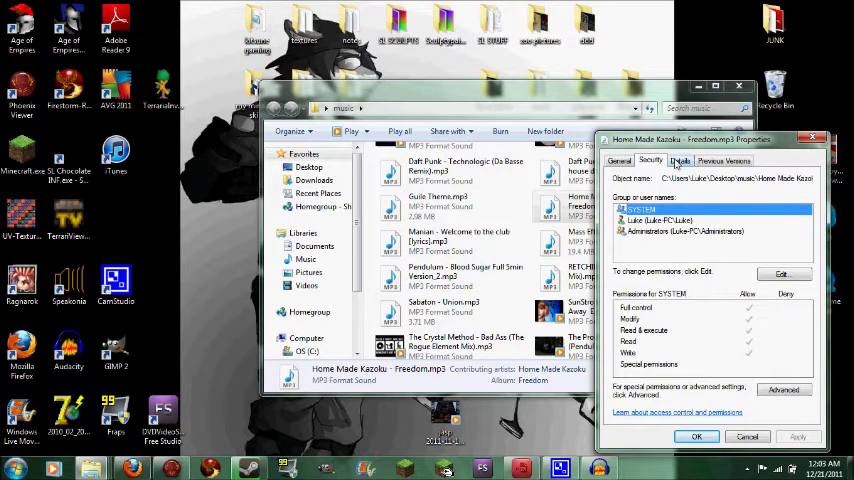
{"action": "left_click", "coordinate": [680, 162]}
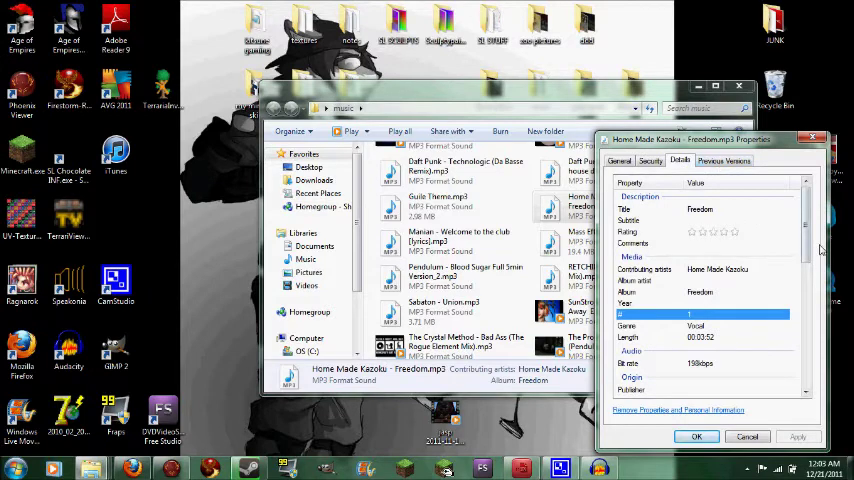
{"action": "left_click", "coordinate": [709, 364]}
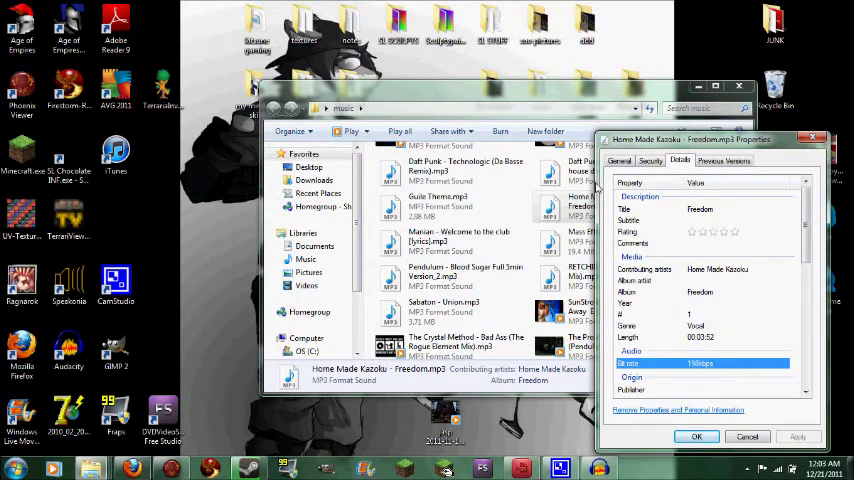
{"action": "left_click", "coordinate": [556, 195]}
{"action": "scroll", "coordinate": [748, 228], "scroll_direction": "up", "scroll_amount": 3}
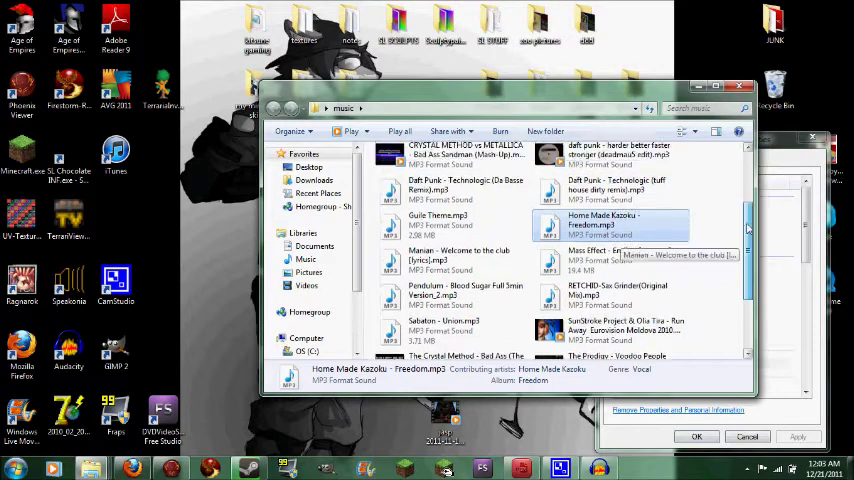
{"action": "scroll", "coordinate": [748, 228], "scroll_direction": "up", "scroll_amount": 3}
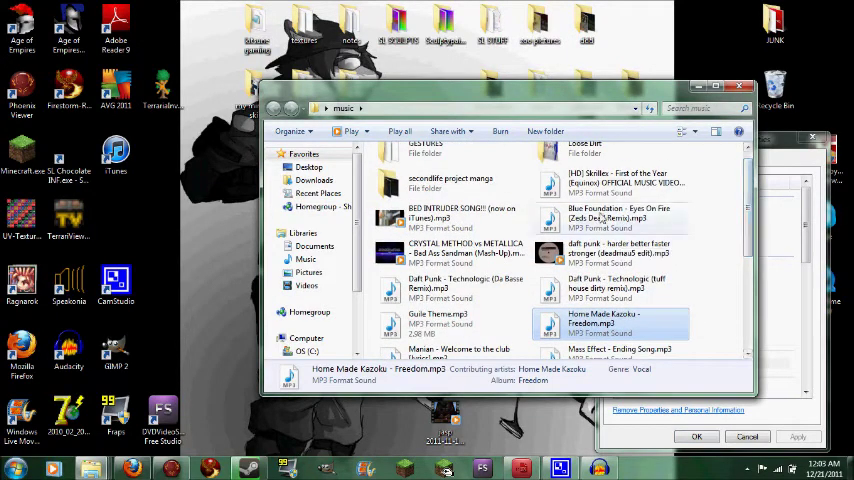
- Review the Blue Foundation - Eyes On Fire track's Properties: security and details
{"action": "left_click", "coordinate": [601, 218]}
{"action": "right_click", "coordinate": [601, 218]}
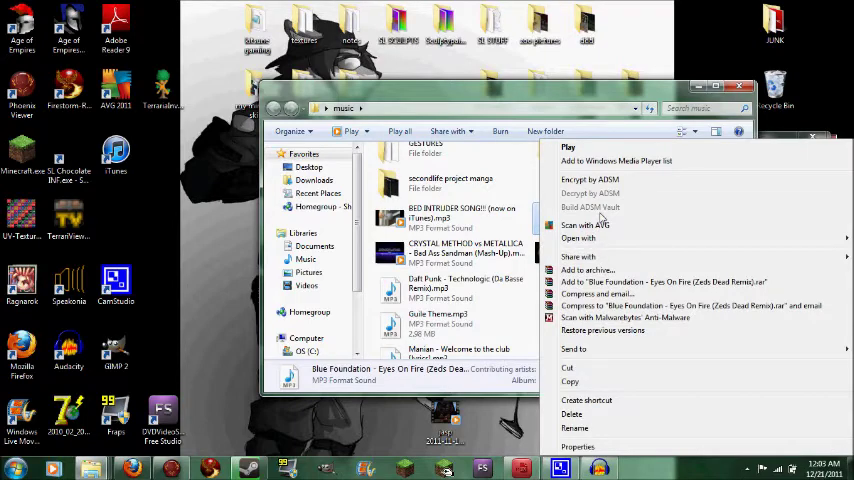
{"action": "left_click", "coordinate": [578, 446]}
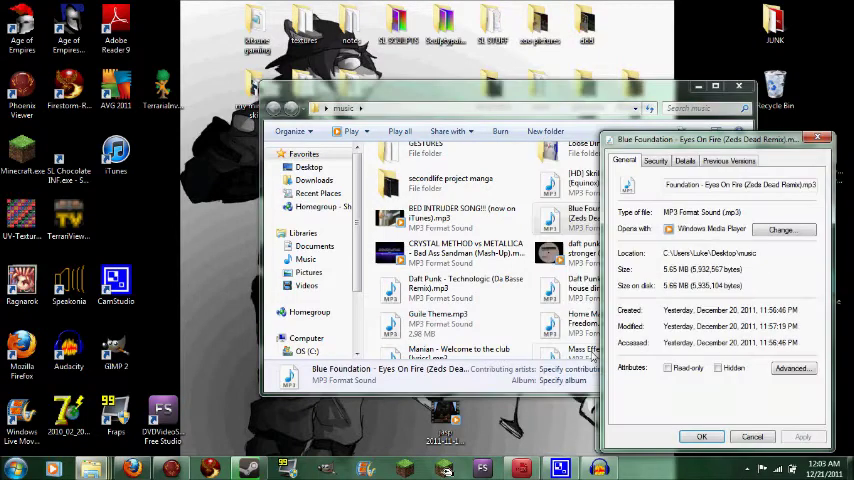
{"action": "left_click", "coordinate": [655, 161]}
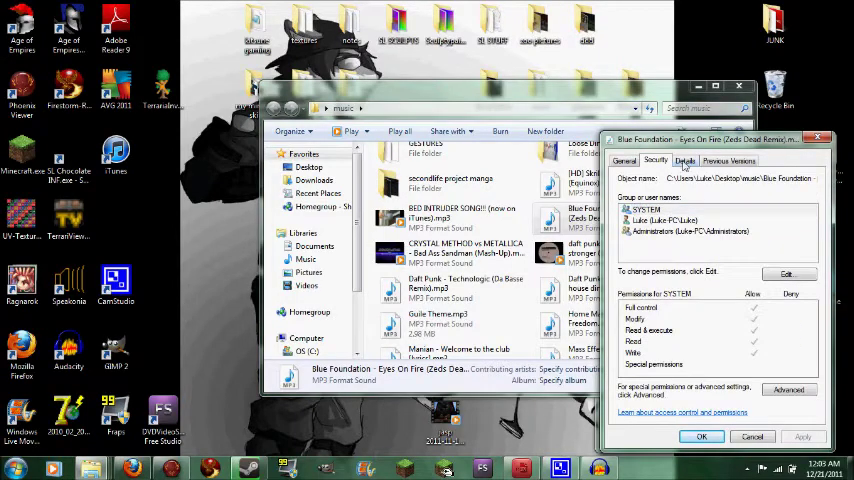
{"action": "left_click", "coordinate": [685, 161]}
{"action": "left_click_drag", "start_coordinate": [752, 140], "coordinate": [586, 112]}
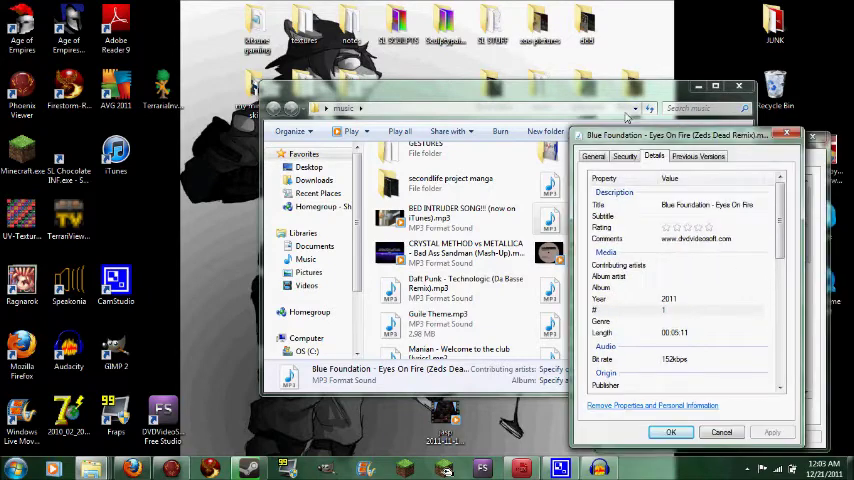
- Close the Freedom and Blue Foundation Properties dialogs
{"action": "left_click", "coordinate": [773, 143]}
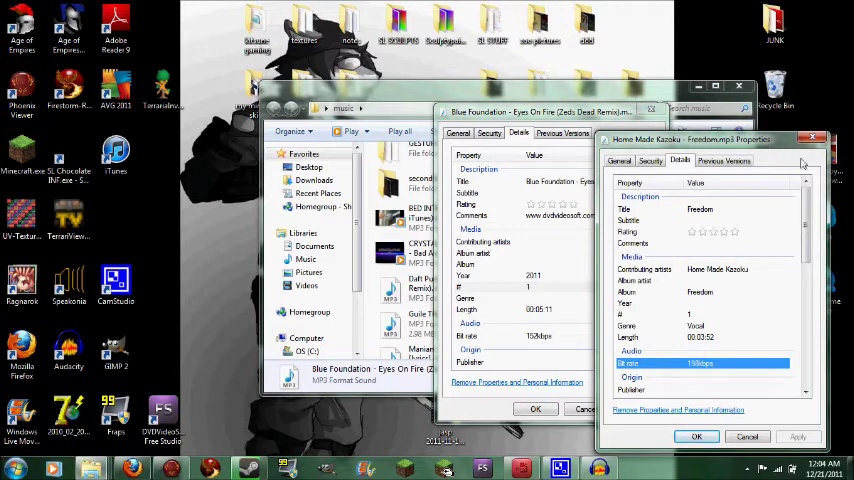
{"action": "left_click", "coordinate": [813, 139]}
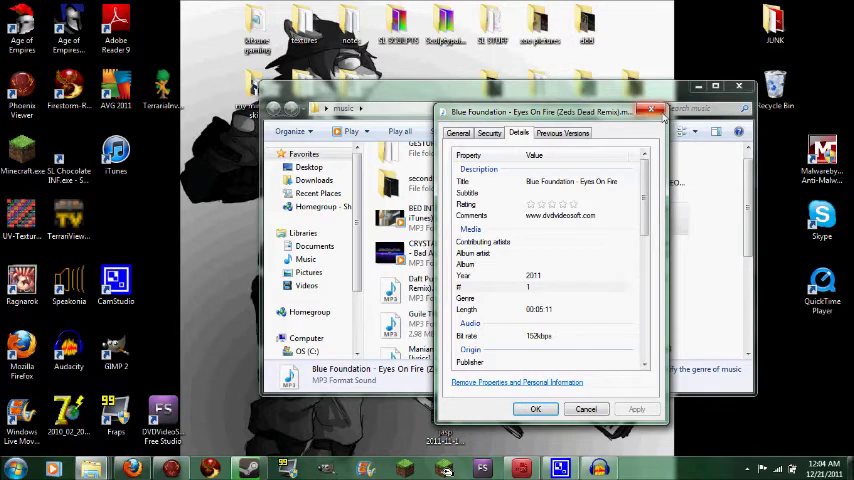
{"action": "left_click", "coordinate": [652, 110]}
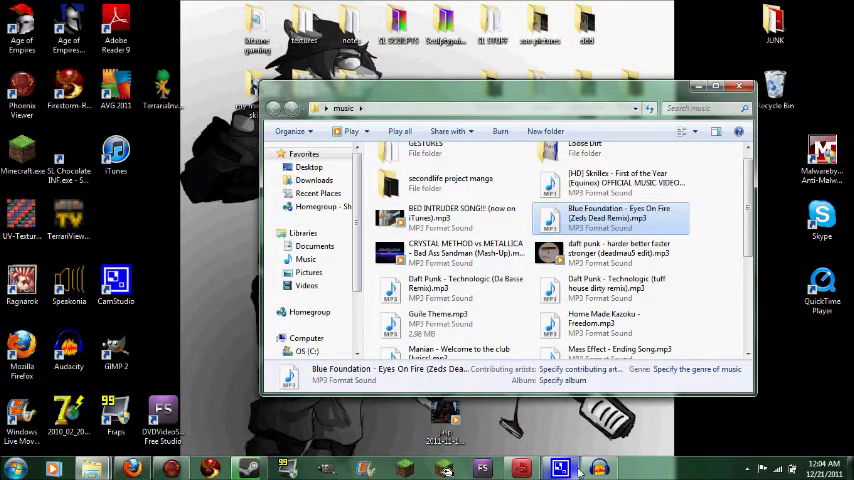
{"action": "left_click", "coordinate": [248, 467]}
- Close Media Player and import the Blue Foundation – Eyes On Fire MP3 into Audacity
{"action": "left_click", "coordinate": [670, 212]}
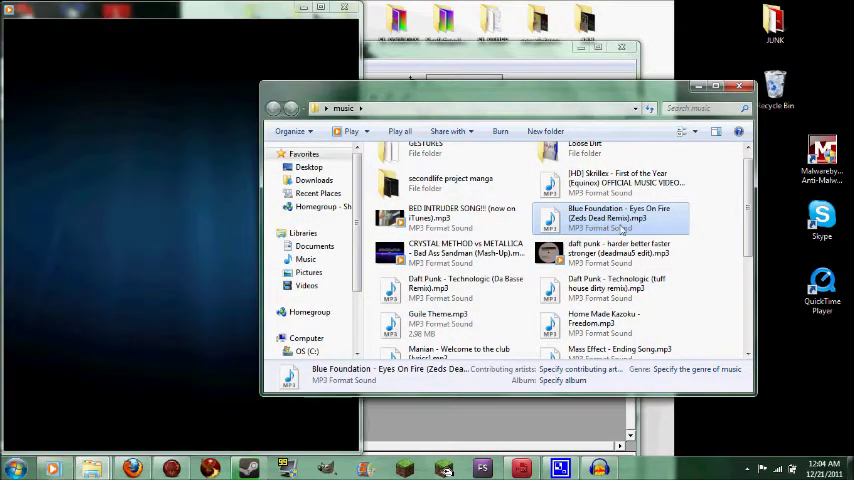
{"action": "left_click", "coordinate": [350, 10]}
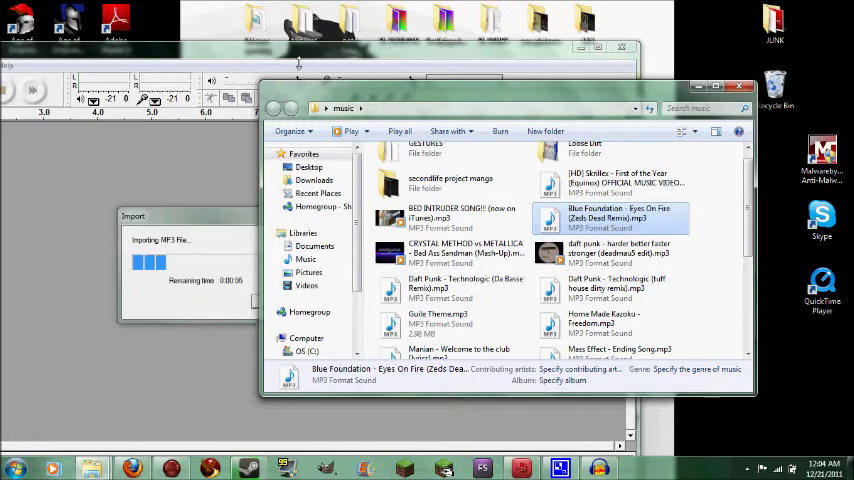
{"action": "left_click", "coordinate": [492, 62]}
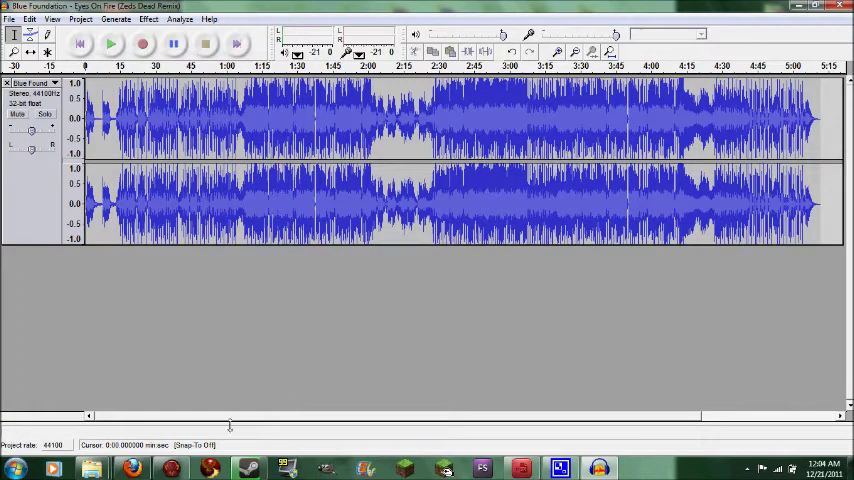
{"action": "mouse_move", "coordinate": [230, 417]}
{"action": "left_mouse_down"}
{"action": "mouse_move", "coordinate": [359, 417]}
{"action": "mouse_move", "coordinate": [135, 417]}
{"action": "left_mouse_up"}
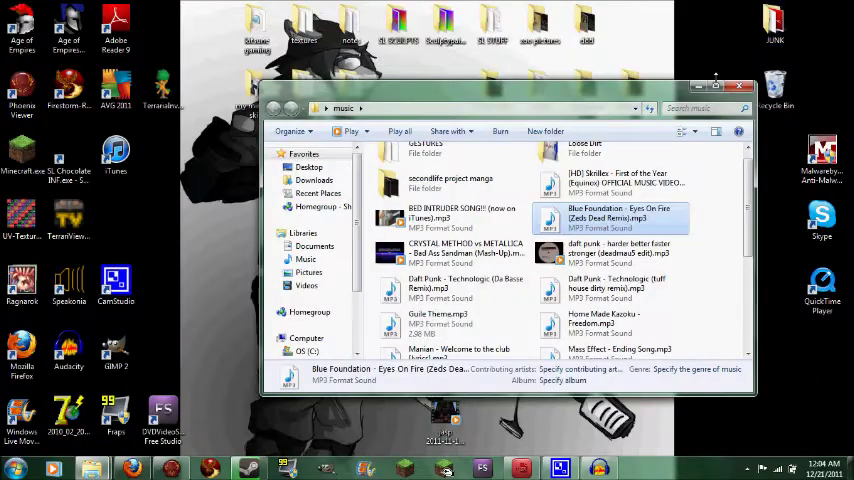
- Reopen the music folder and open its GESTURES subfolder
{"action": "left_click", "coordinate": [748, 86]}
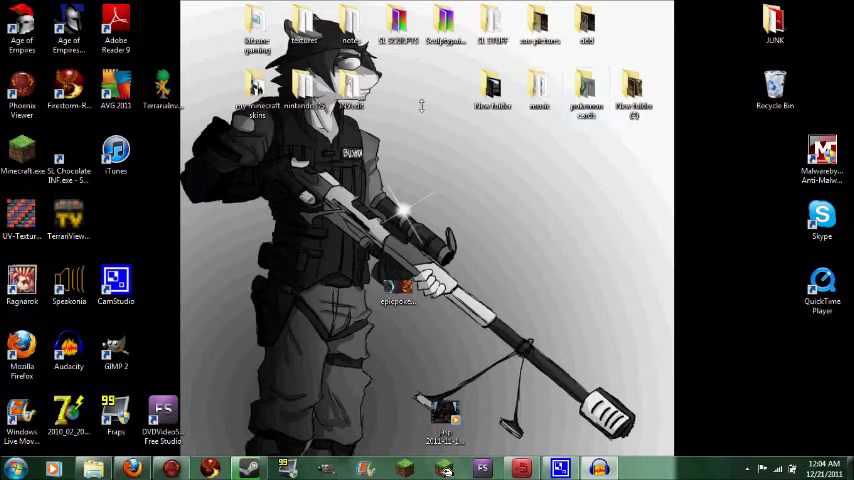
{"action": "double_click", "coordinate": [555, 88]}
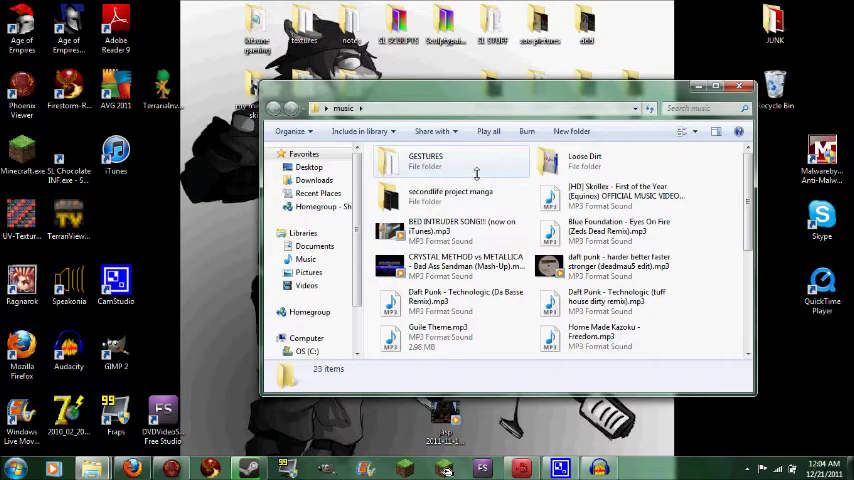
{"action": "double_click", "coordinate": [476, 165]}
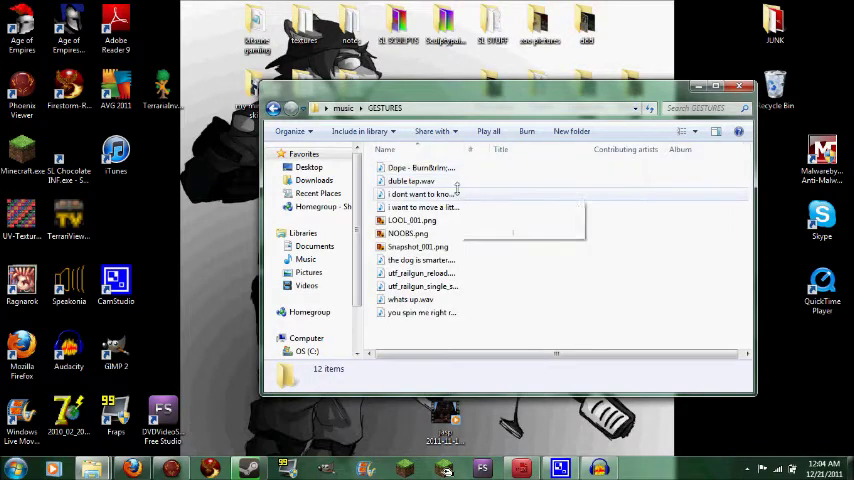
- Browse the GESTURES folder's Properties tabs, then dismiss the dialog
{"action": "right_click", "coordinate": [460, 188]}
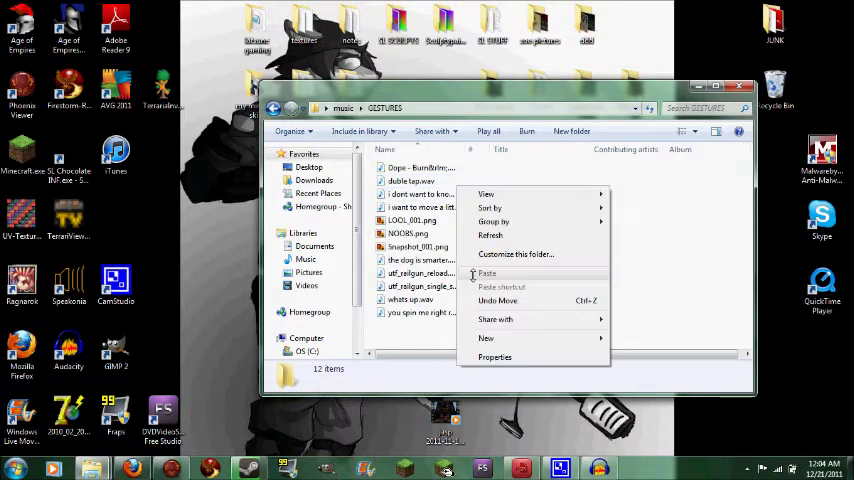
{"action": "left_click", "coordinate": [497, 358]}
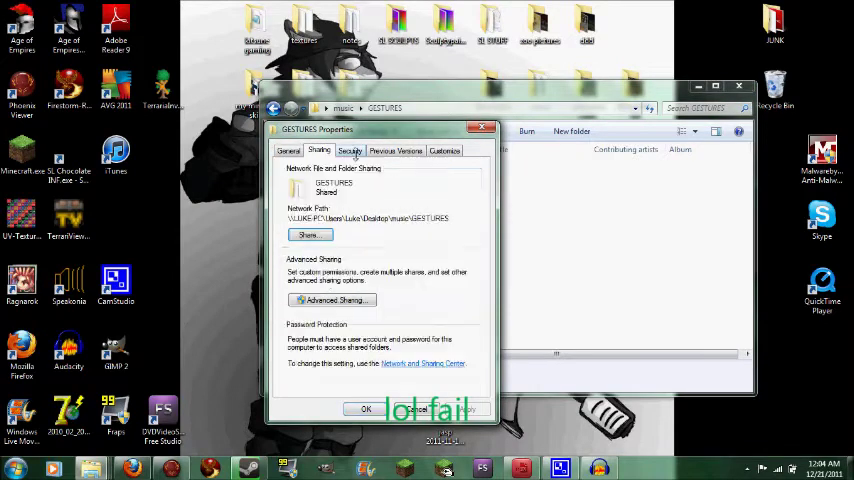
{"action": "left_click", "coordinate": [350, 151]}
{"action": "left_click", "coordinate": [371, 150]}
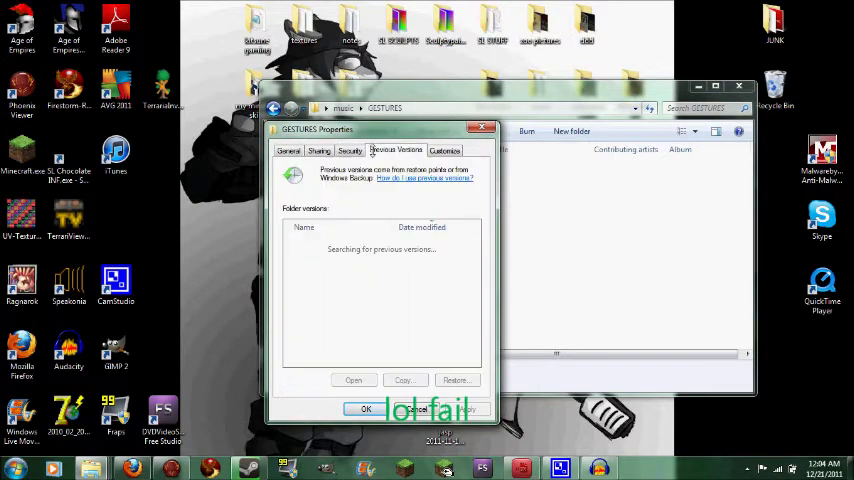
{"action": "left_click", "coordinate": [318, 150]}
{"action": "left_click", "coordinate": [438, 150]}
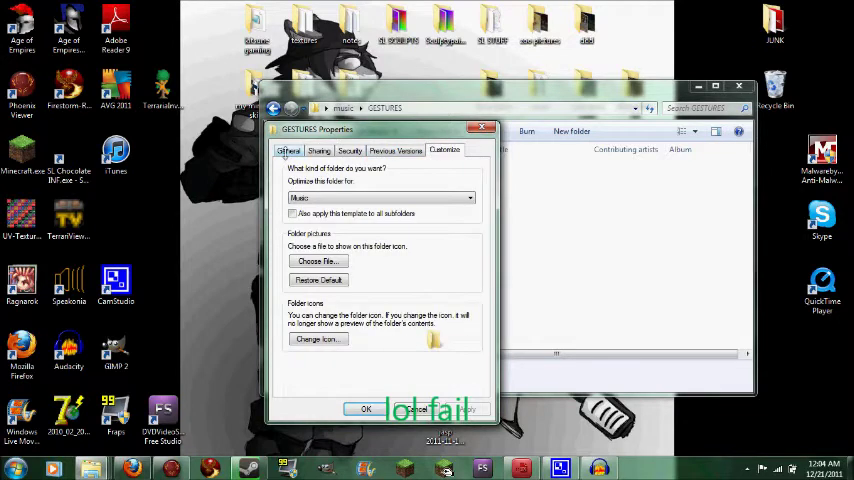
{"action": "left_click", "coordinate": [287, 153]}
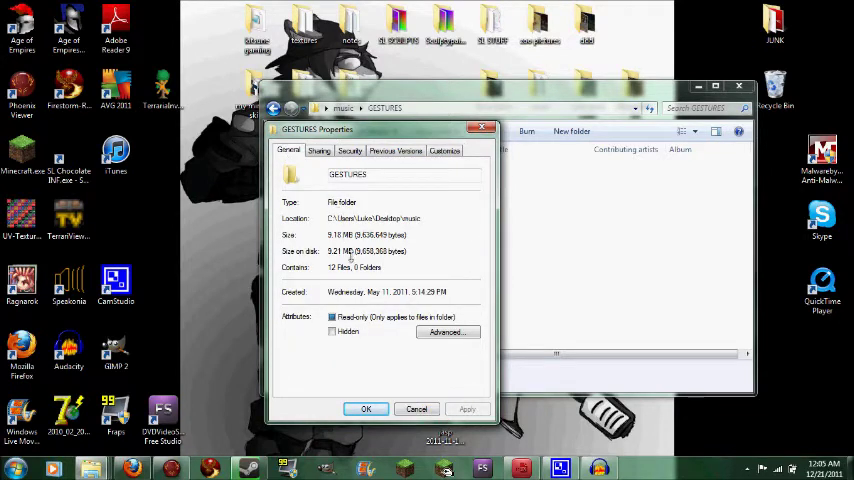
{"action": "key", "text": "Escape"}
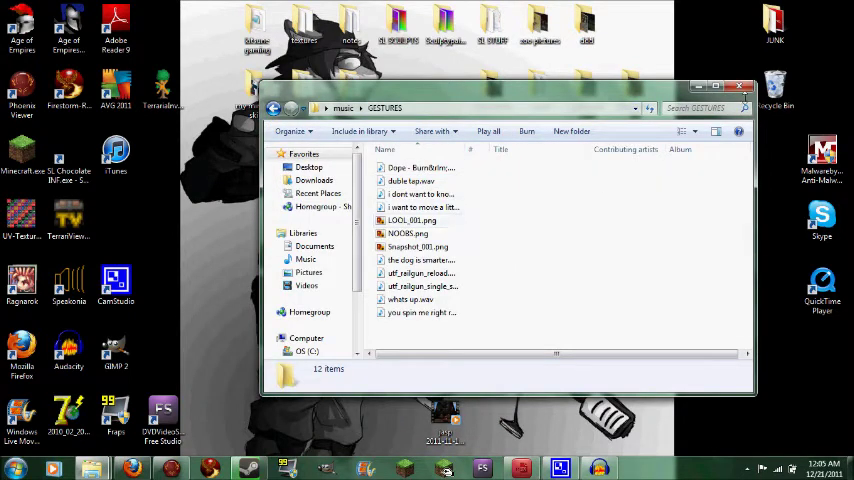
- Close the GESTURES window and create a new desktop folder named GBA
{"action": "left_click", "coordinate": [747, 88]}
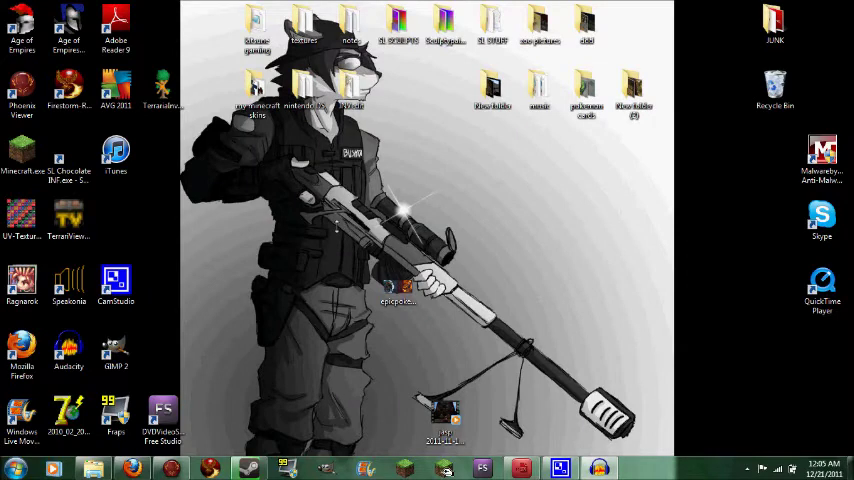
{"action": "right_click", "coordinate": [343, 228]}
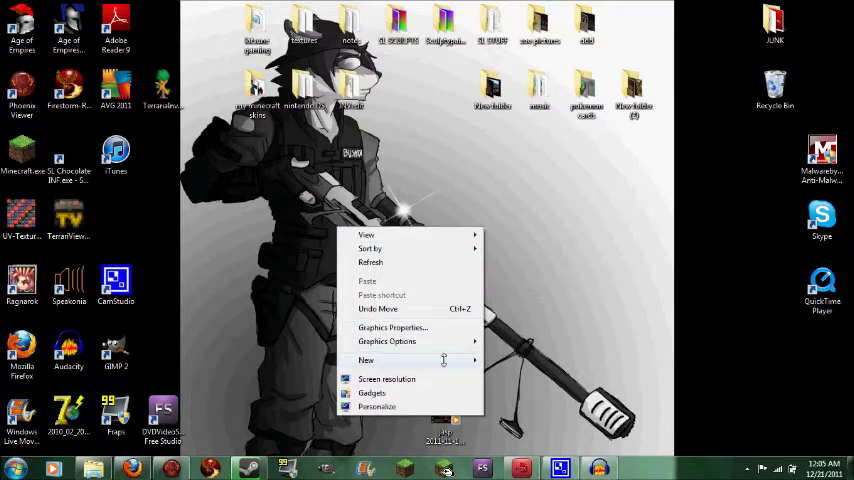
{"action": "mouse_move", "coordinate": [400, 360]}
{"action": "left_click", "coordinate": [537, 178]}
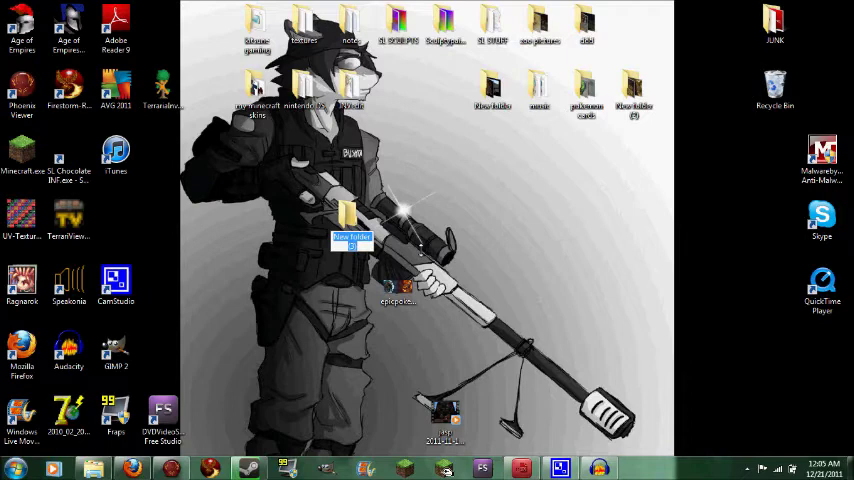
{"action": "type", "text": "GBA"}
{"action": "key", "text": "Return"}
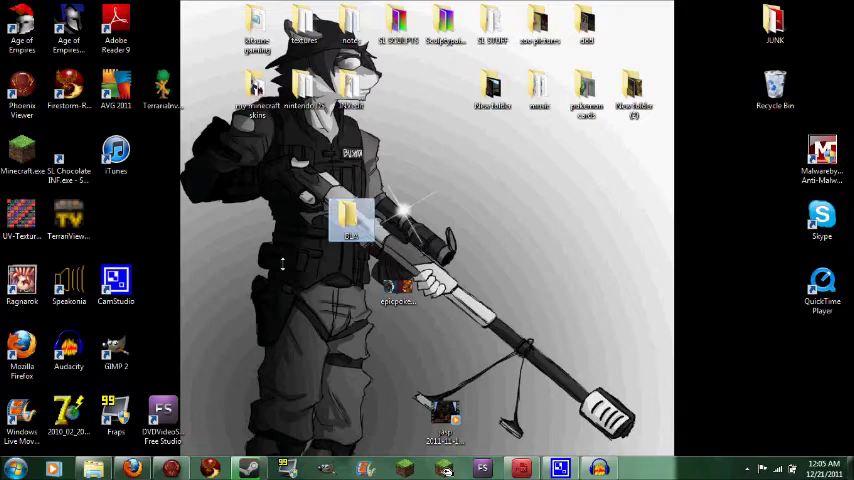
- Turn on Snap-To snapping in Audacity
{"action": "key", "text": "alt+Tab"}
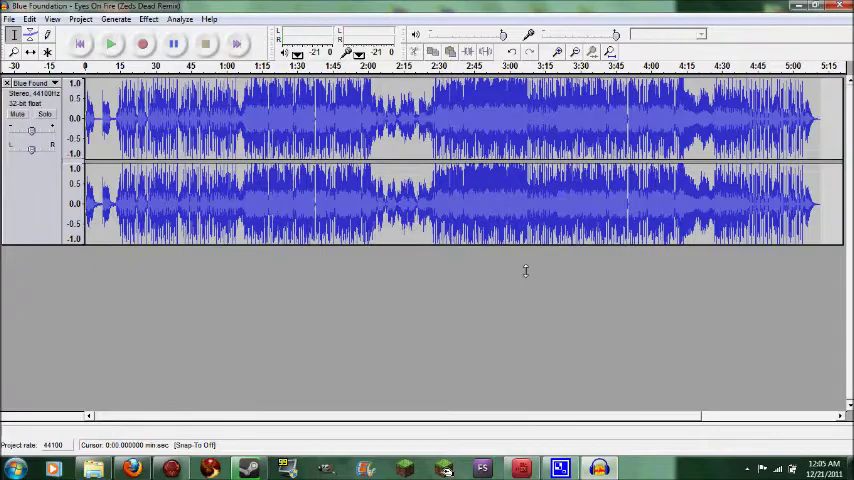
{"action": "left_click", "coordinate": [30, 19]}
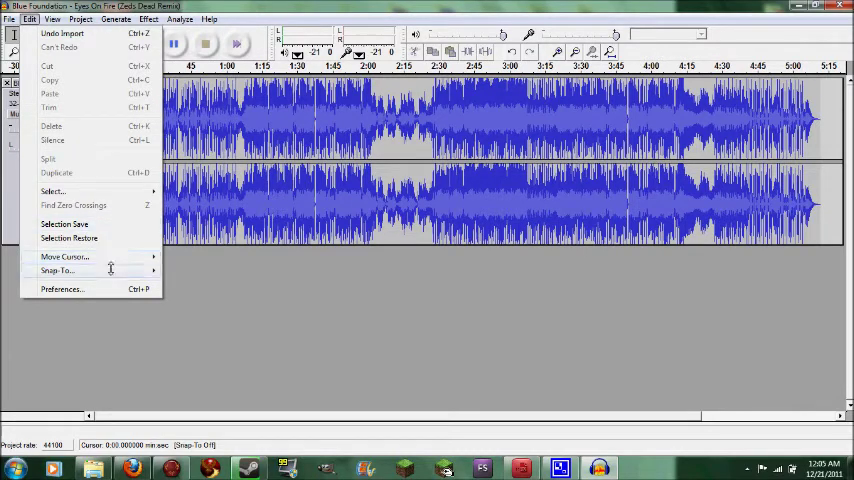
{"action": "mouse_move", "coordinate": [58, 271]}
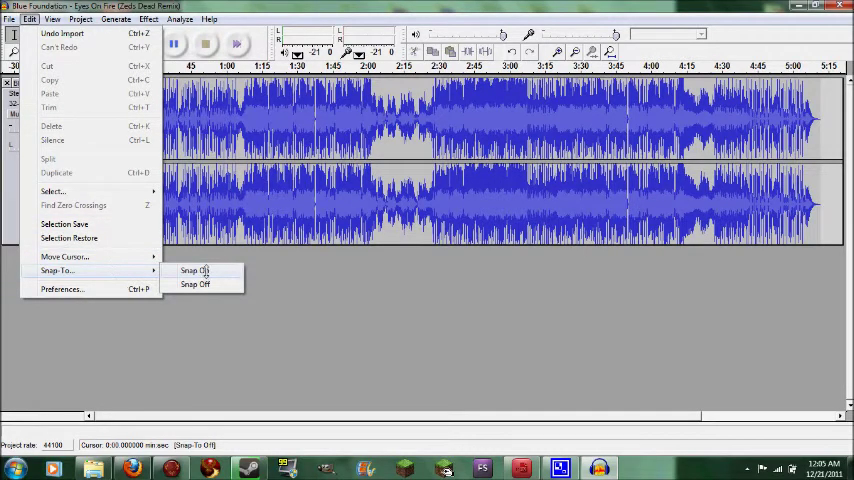
{"action": "left_click", "coordinate": [205, 271]}
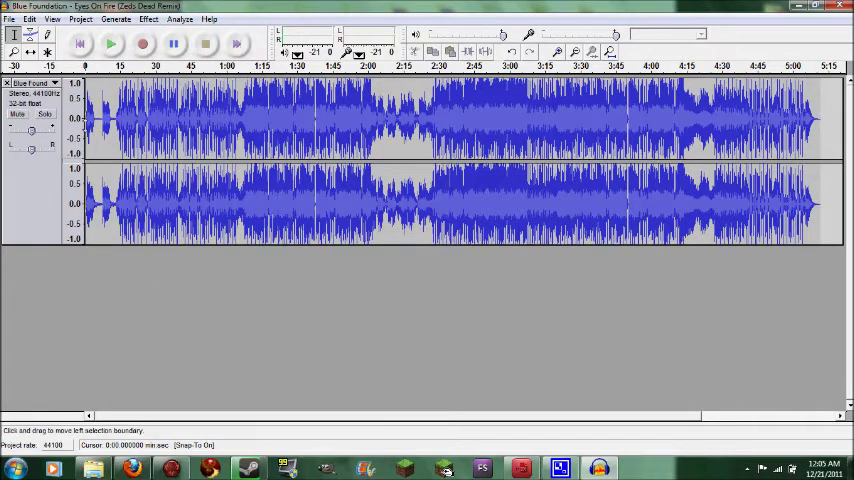
- Zoom into the song's start and select from 0 to 10 seconds
{"action": "left_click", "coordinate": [13, 51]}
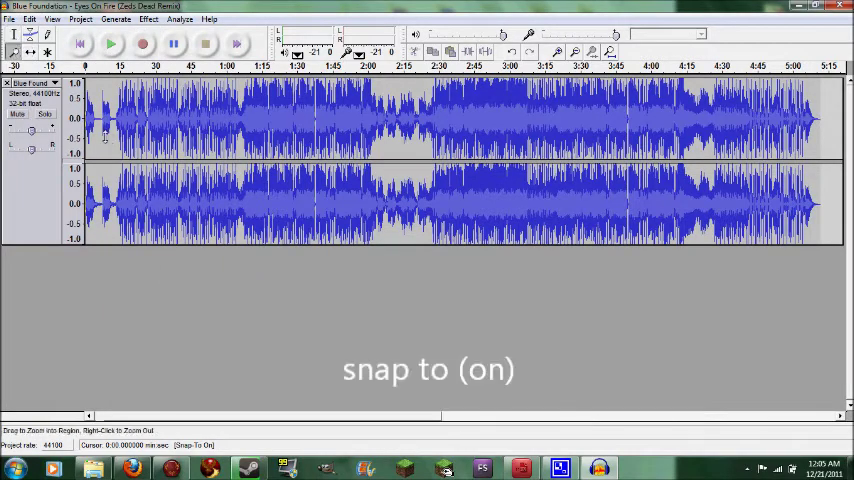
{"action": "left_click", "coordinate": [117, 138]}
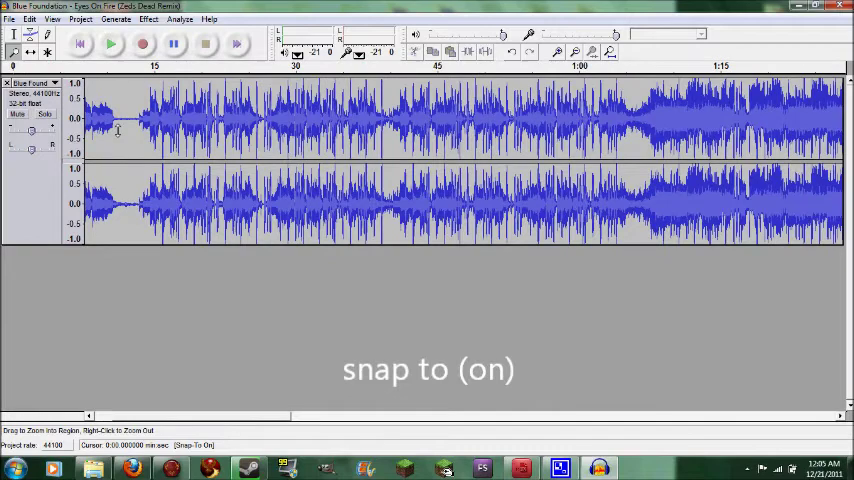
{"action": "left_click", "coordinate": [112, 120]}
{"action": "left_click_drag", "start_coordinate": [200, 415], "coordinate": [150, 415]}
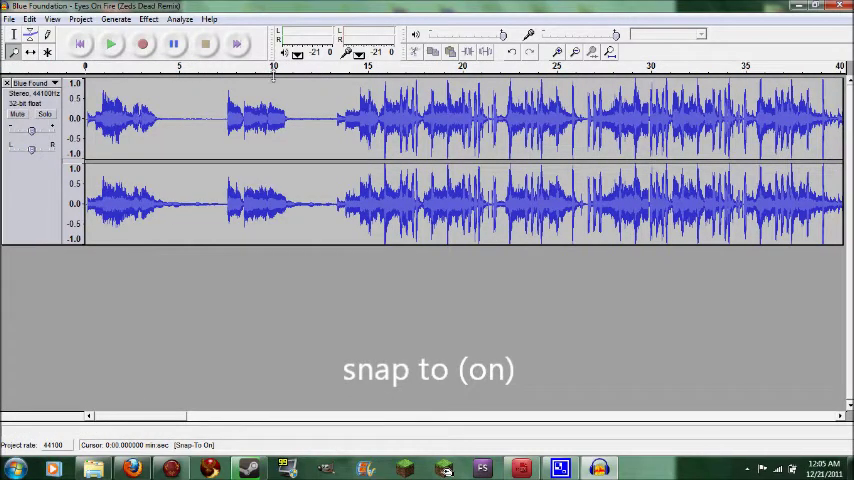
{"action": "left_click", "coordinate": [30, 52]}
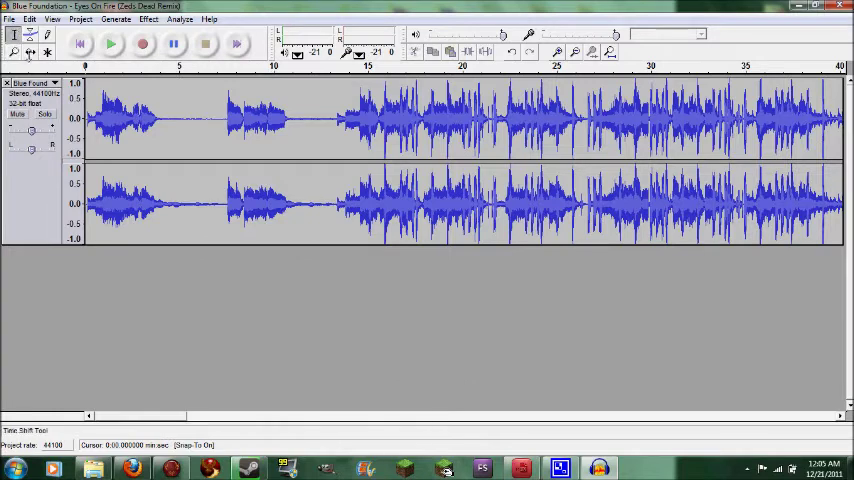
{"action": "left_click", "coordinate": [16, 35]}
{"action": "left_click_drag", "start_coordinate": [86, 122], "coordinate": [283, 118]}
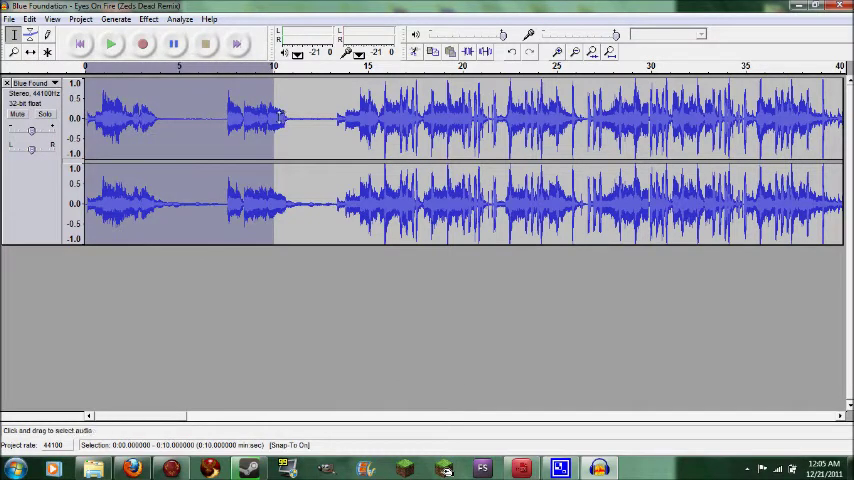
- Export the selection as WAV into Desktop\BLA, prefixing the file name with 1
{"action": "left_click", "coordinate": [9, 19]}
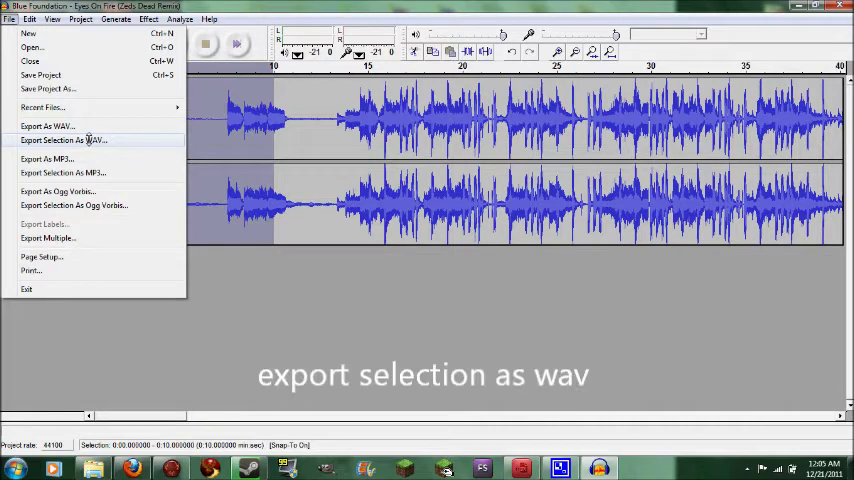
{"action": "left_click", "coordinate": [89, 140]}
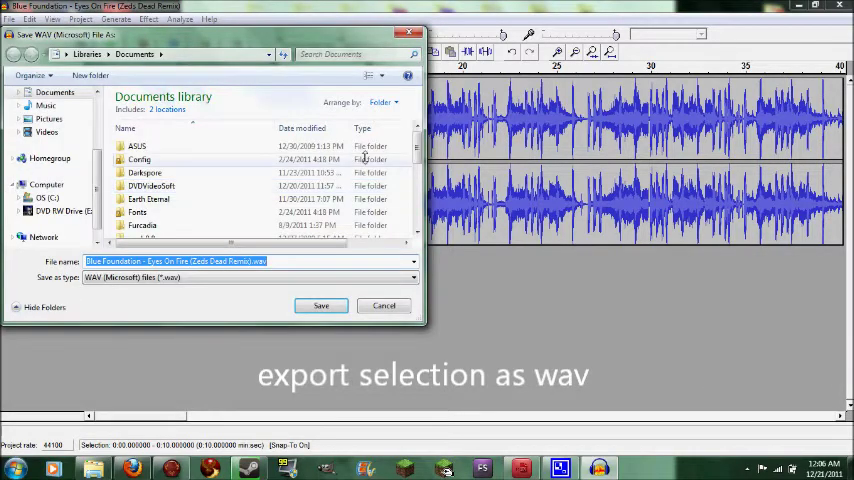
{"action": "scroll", "coordinate": [60, 130], "scroll_direction": "up", "scroll_amount": 3}
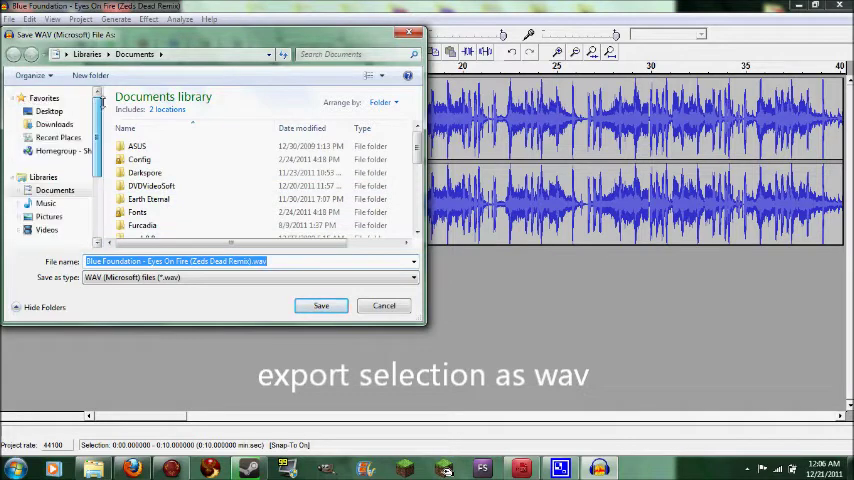
{"action": "left_click", "coordinate": [49, 111]}
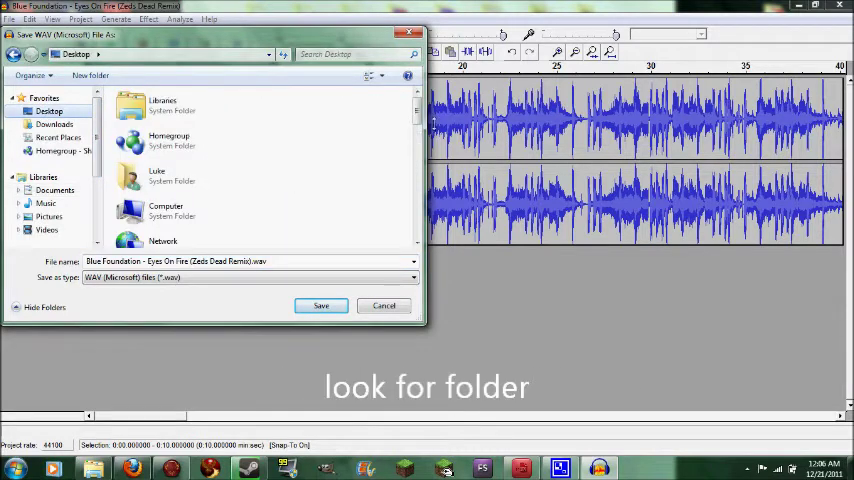
{"action": "left_click_drag", "start_coordinate": [417, 108], "coordinate": [417, 137]}
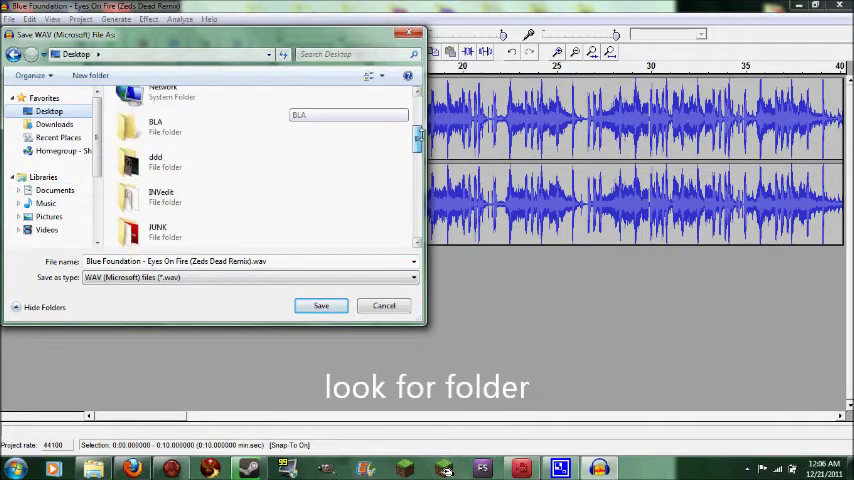
{"action": "left_click", "coordinate": [196, 97]}
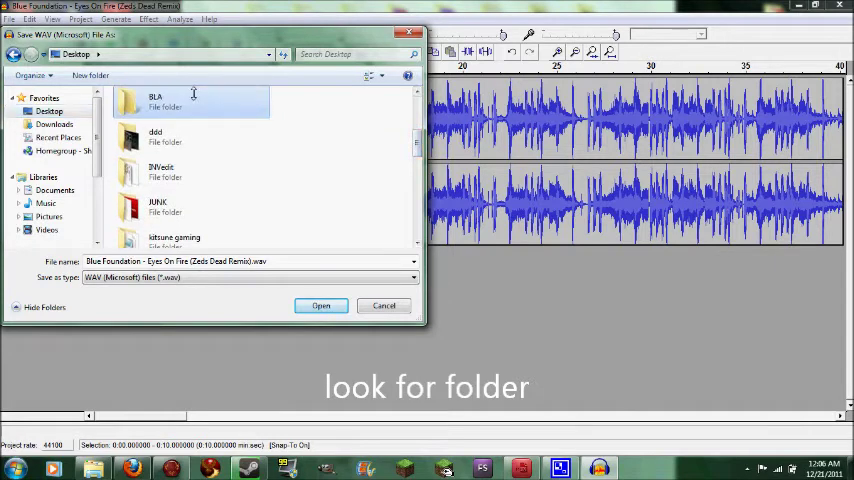
{"action": "left_click", "coordinate": [320, 306]}
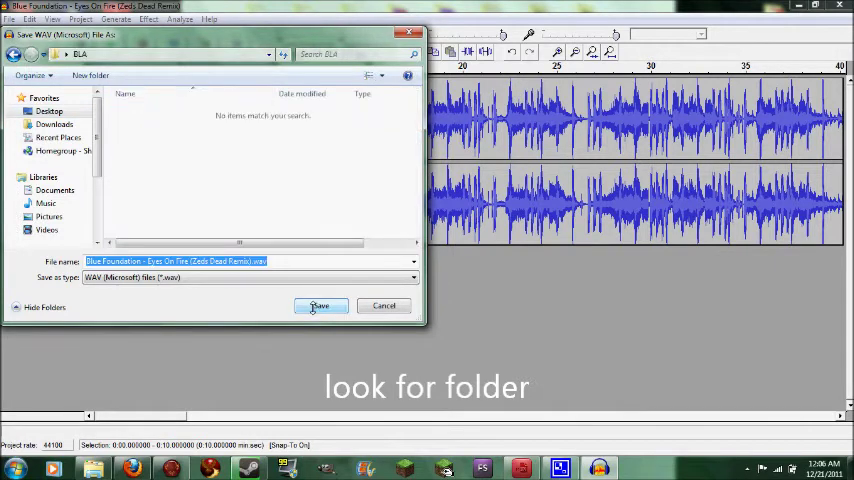
{"action": "left_click", "coordinate": [279, 262]}
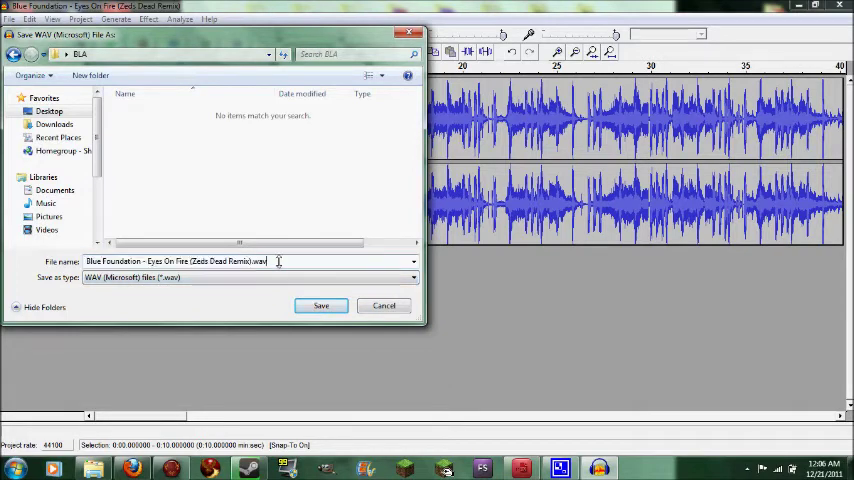
{"action": "left_click_drag", "start_coordinate": [266, 261], "coordinate": [252, 262]}
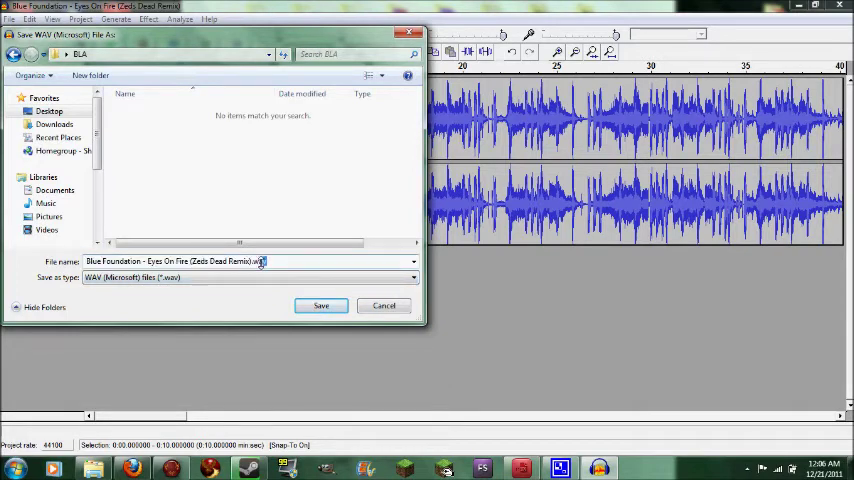
{"action": "left_click", "coordinate": [249, 261]}
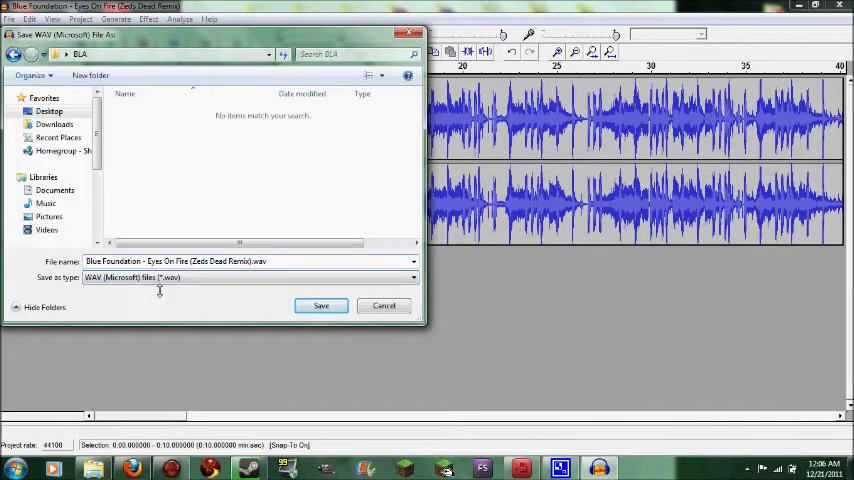
{"action": "type", "text": "1"}
{"action": "left_click", "coordinate": [321, 305]}
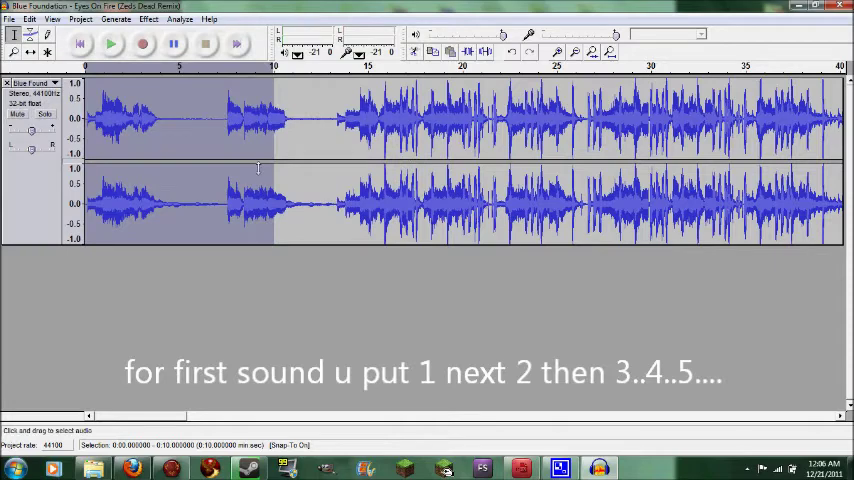
- Delete the exported seconds, select the next ten, and save them to BLA as WAV clip 2
{"action": "key", "text": "Delete"}
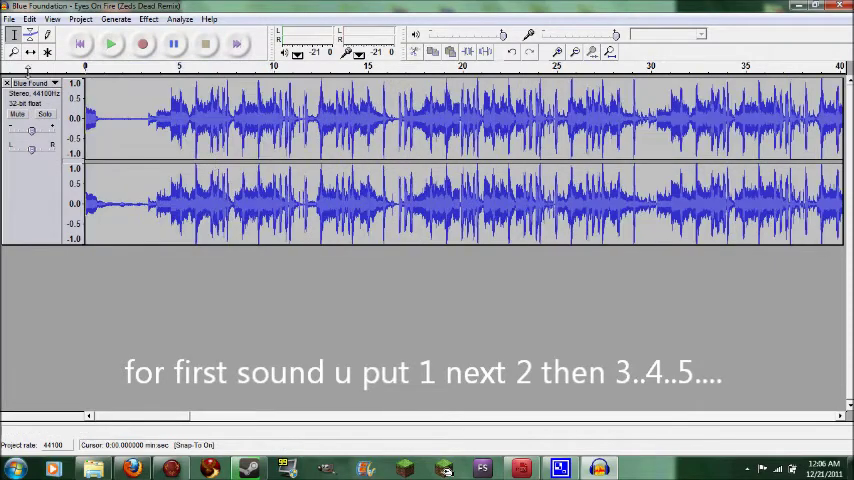
{"action": "left_click_drag", "start_coordinate": [86, 120], "coordinate": [272, 125]}
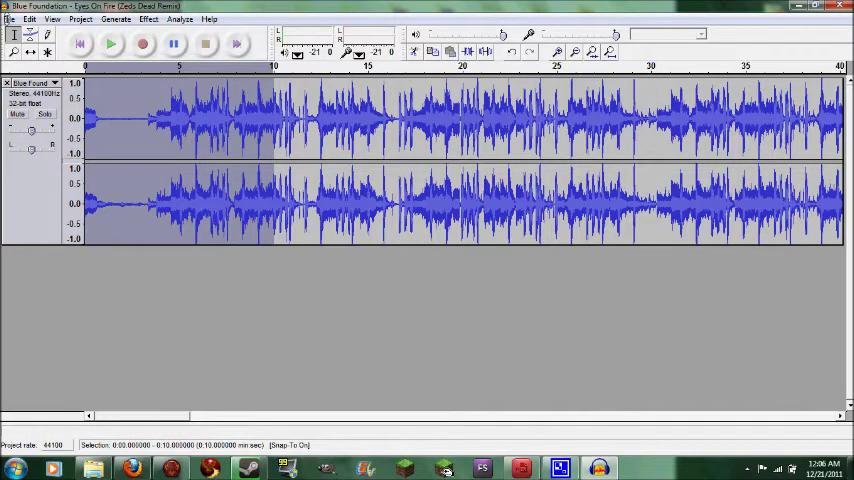
{"action": "left_click", "coordinate": [9, 19]}
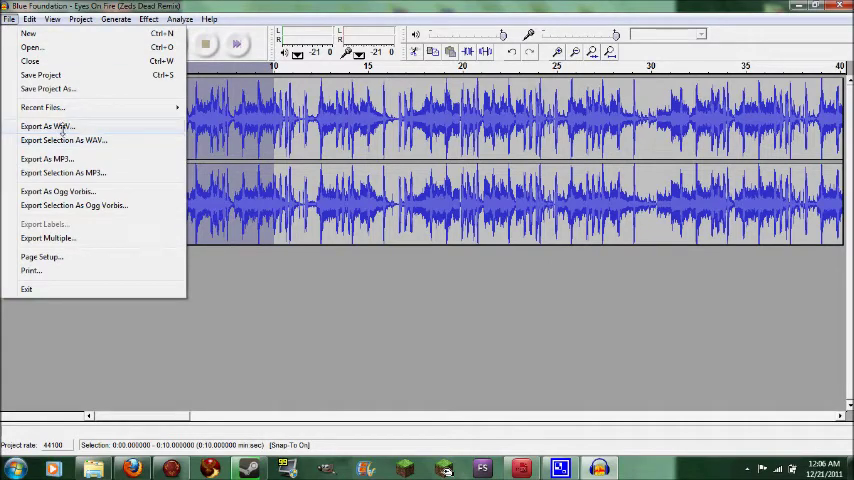
{"action": "left_click", "coordinate": [59, 139]}
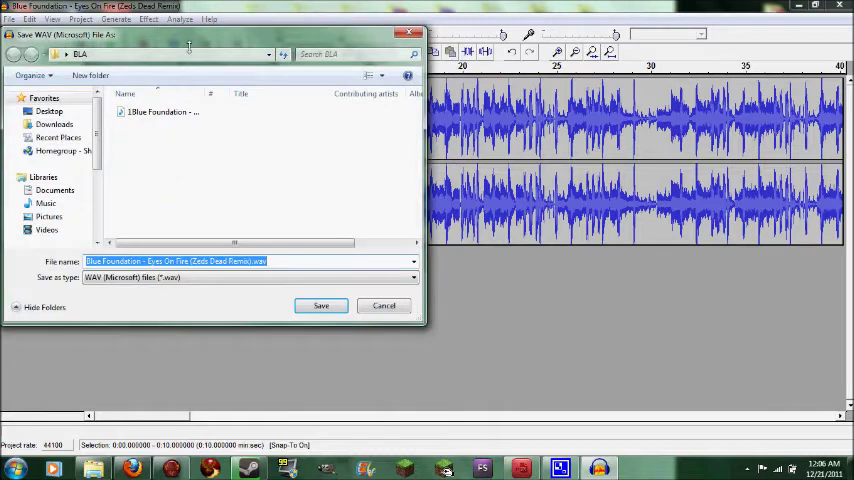
{"action": "left_click_drag", "start_coordinate": [178, 35], "coordinate": [326, 116]}
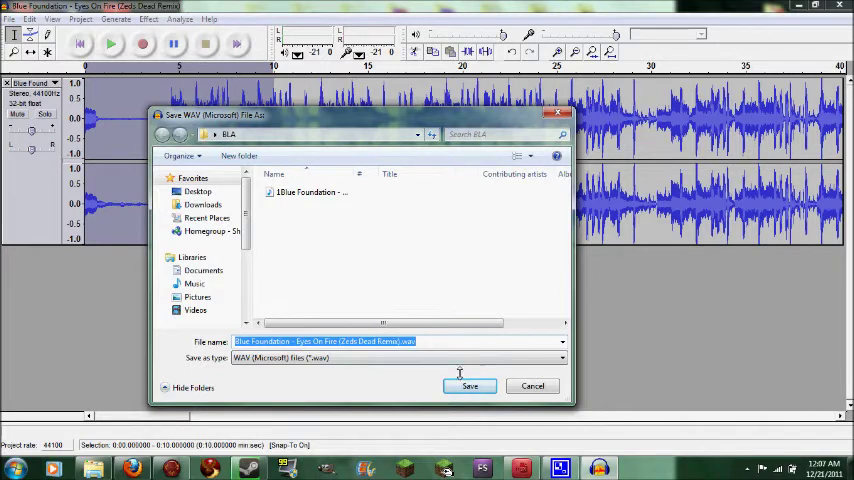
{"action": "left_click", "coordinate": [232, 341]}
{"action": "type", "text": "2"}
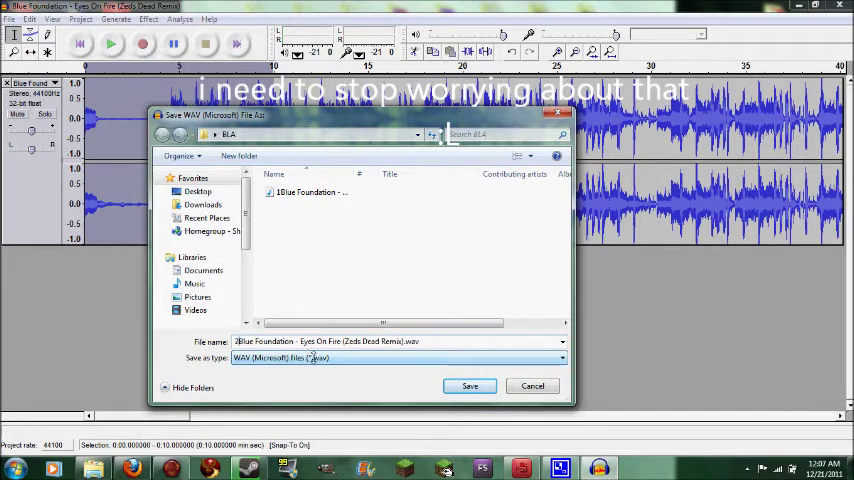
{"action": "left_click", "coordinate": [469, 386]}
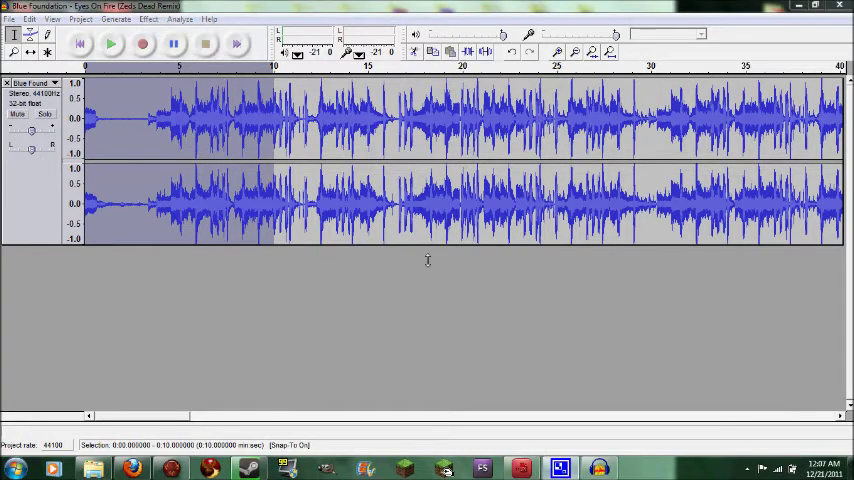
- Stop the CamStudio screen recorder from the system tray
{"action": "left_click", "coordinate": [748, 467]}
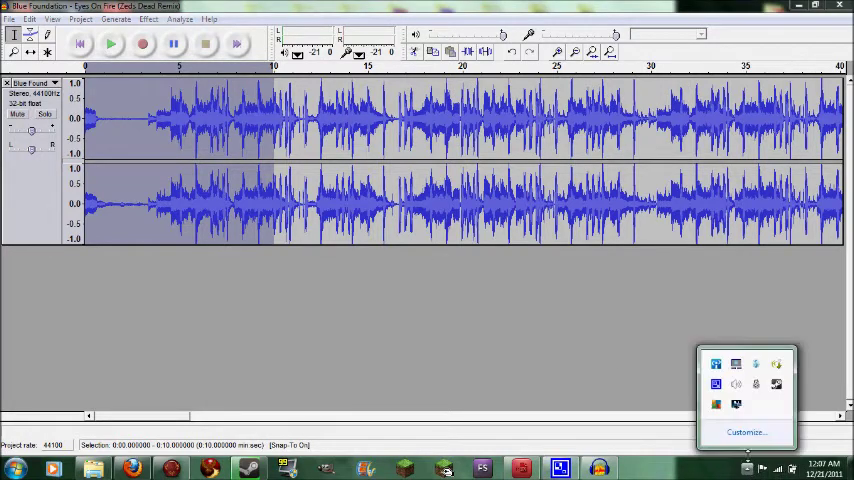
{"action": "right_click", "coordinate": [716, 384]}
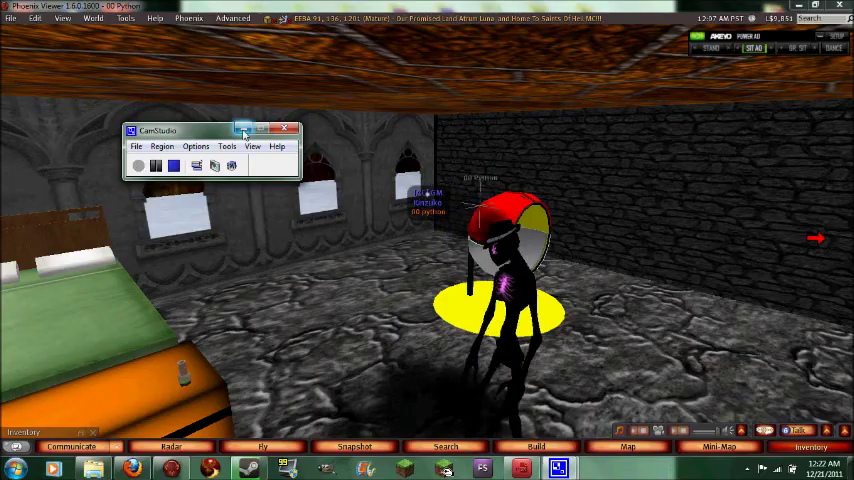
{"action": "left_click", "coordinate": [243, 131]}
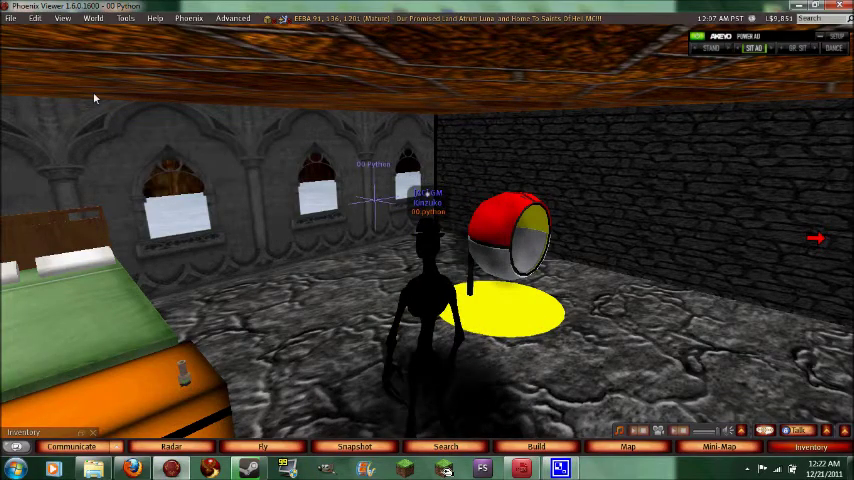
- Orbit the camera, open File > Upload, and browse the BLA folder to clip 29
{"action": "left_click_drag", "start_coordinate": [215, 224], "coordinate": [7, 33], "text": "alt"}
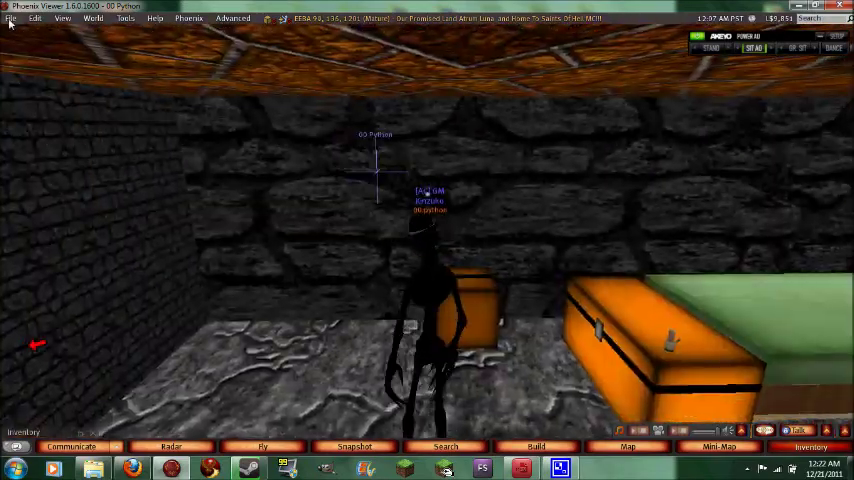
{"action": "left_click", "coordinate": [10, 18]}
{"action": "mouse_move", "coordinate": [22, 36]}
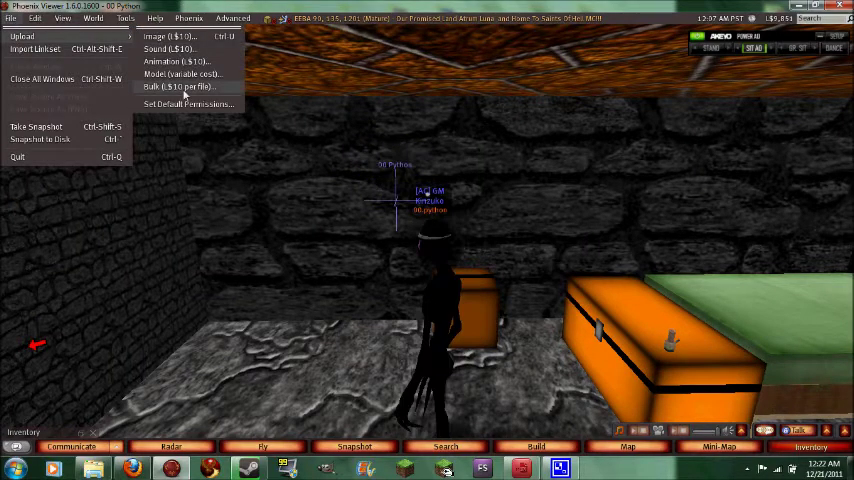
{"action": "left_click", "coordinate": [93, 468]}
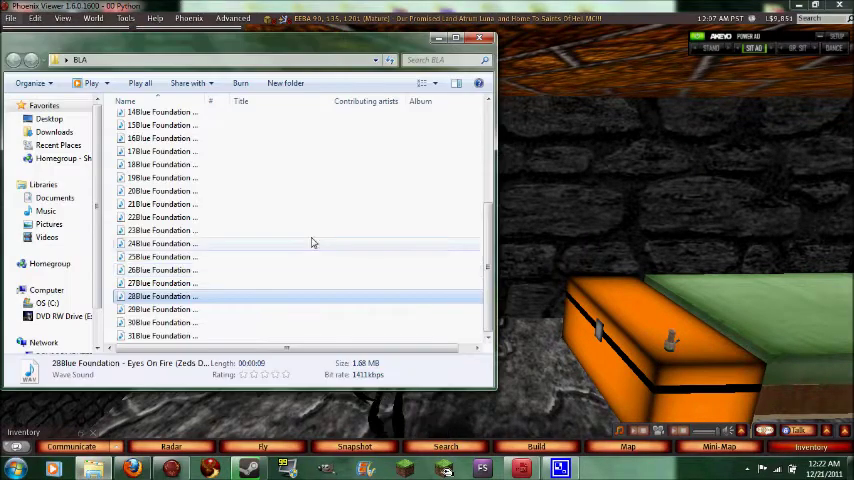
{"action": "mouse_move", "coordinate": [487, 264]}
{"action": "left_mouse_down"}
{"action": "mouse_move", "coordinate": [487, 115]}
{"action": "mouse_move", "coordinate": [487, 269]}
{"action": "mouse_move", "coordinate": [487, 120]}
{"action": "mouse_move", "coordinate": [490, 240]}
{"action": "left_mouse_up"}
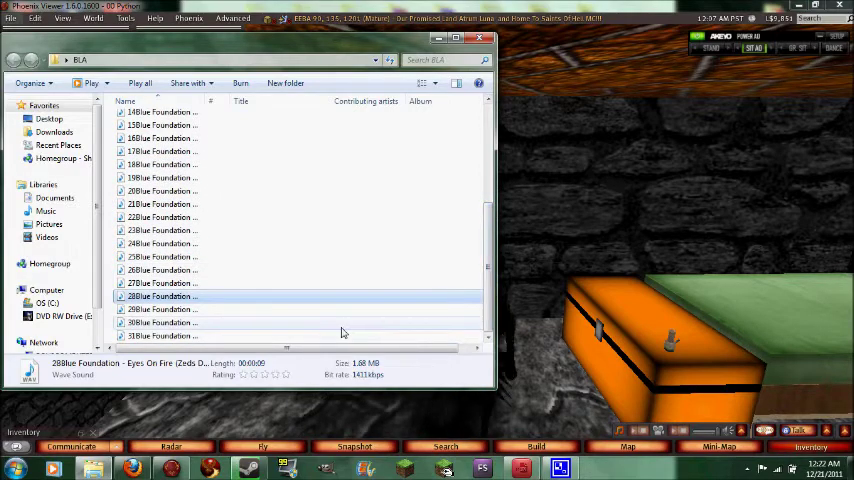
{"action": "left_click", "coordinate": [325, 310]}
- Browse the BLA clip list, selecting clips near the end, then 31, 7 and 17
{"action": "left_click", "coordinate": [330, 322]}
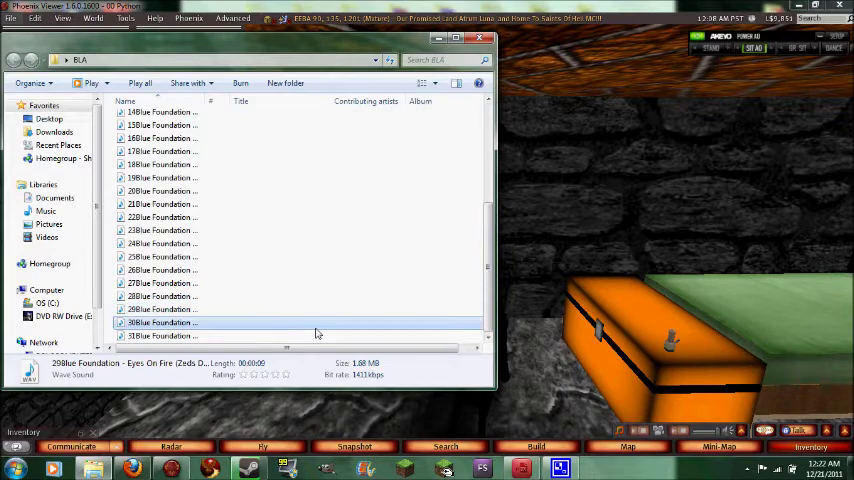
{"action": "left_click", "coordinate": [380, 336]}
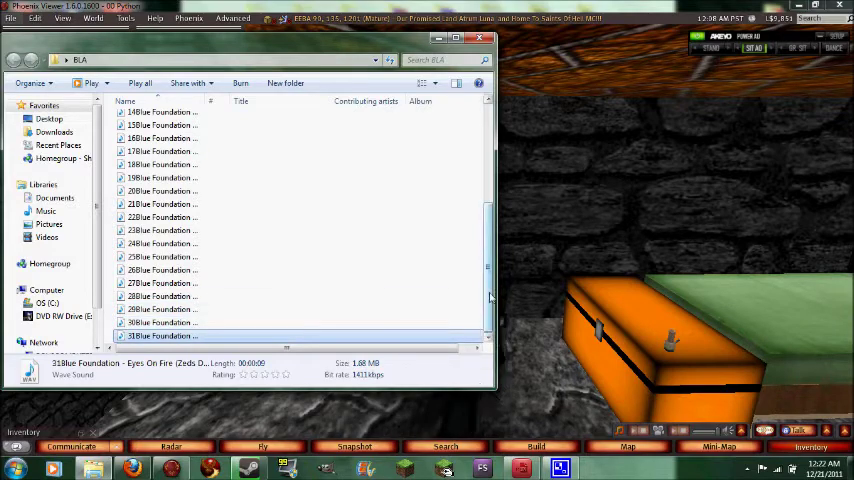
{"action": "left_click_drag", "start_coordinate": [487, 265], "coordinate": [490, 170]}
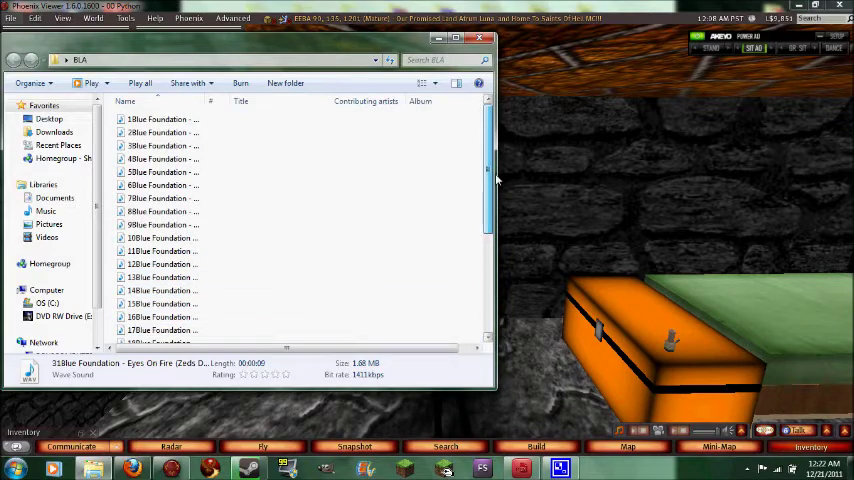
{"action": "left_click", "coordinate": [308, 145]}
{"action": "left_click", "coordinate": [308, 198]}
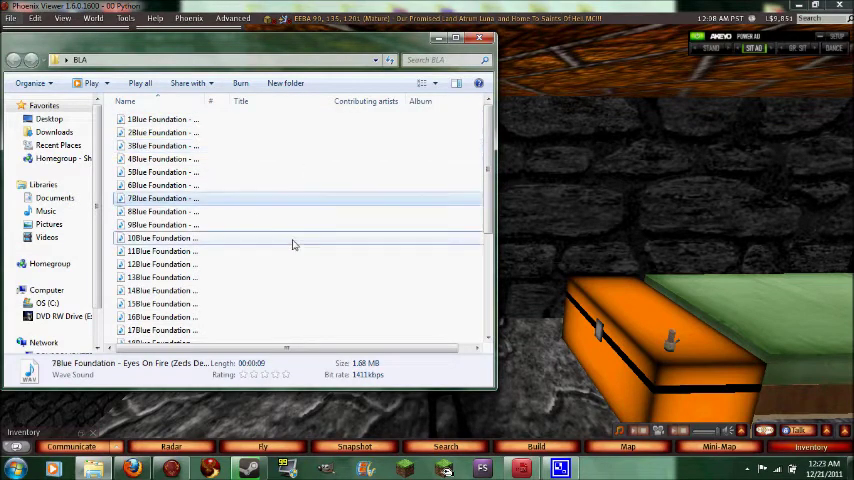
{"action": "left_click", "coordinate": [273, 330]}
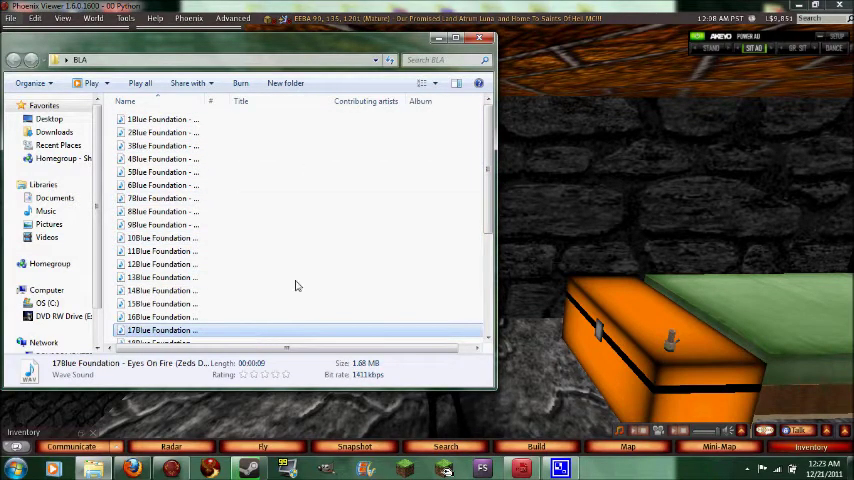
- Hide the BLA folder and start a bulk upload from File > Upload
{"action": "left_click", "coordinate": [437, 41]}
{"action": "left_click", "coordinate": [11, 18]}
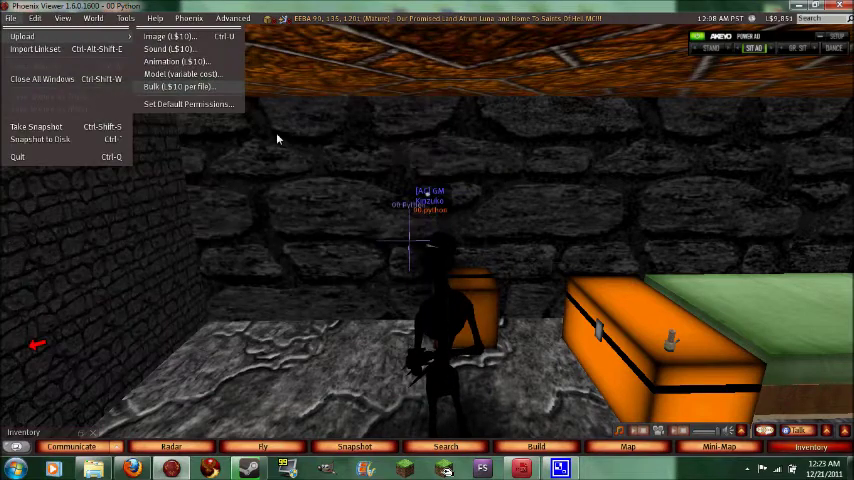
{"action": "left_click", "coordinate": [178, 86]}
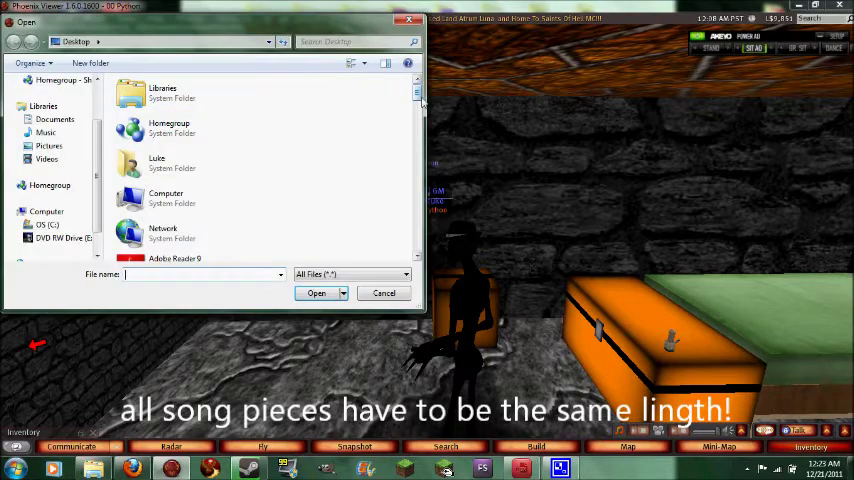
{"action": "left_click_drag", "start_coordinate": [418, 92], "coordinate": [416, 157]}
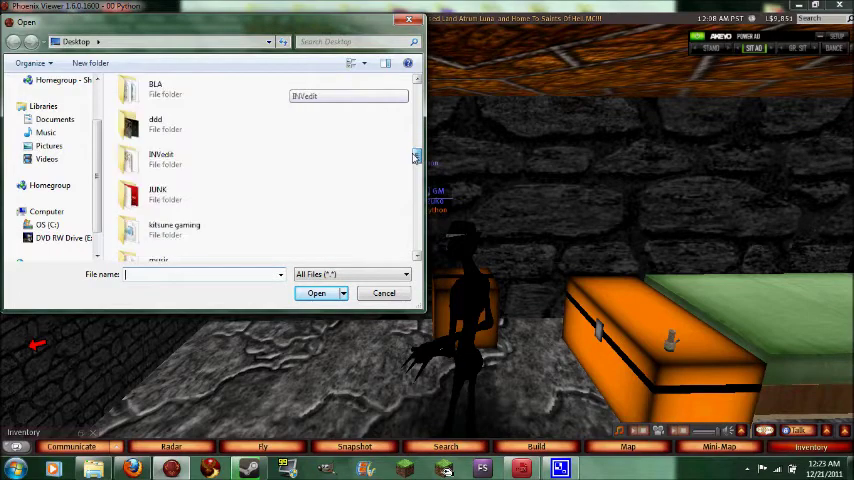
{"action": "left_click_drag", "start_coordinate": [416, 157], "coordinate": [416, 244]}
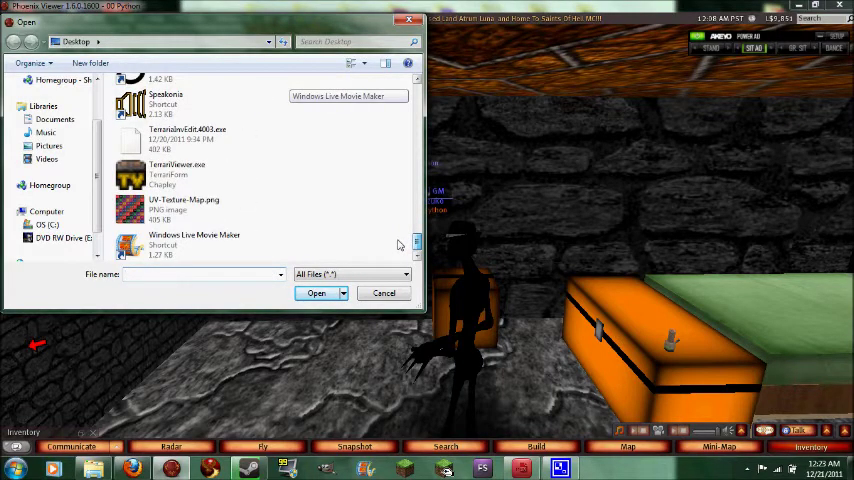
{"action": "left_click_drag", "start_coordinate": [416, 244], "coordinate": [416, 221]}
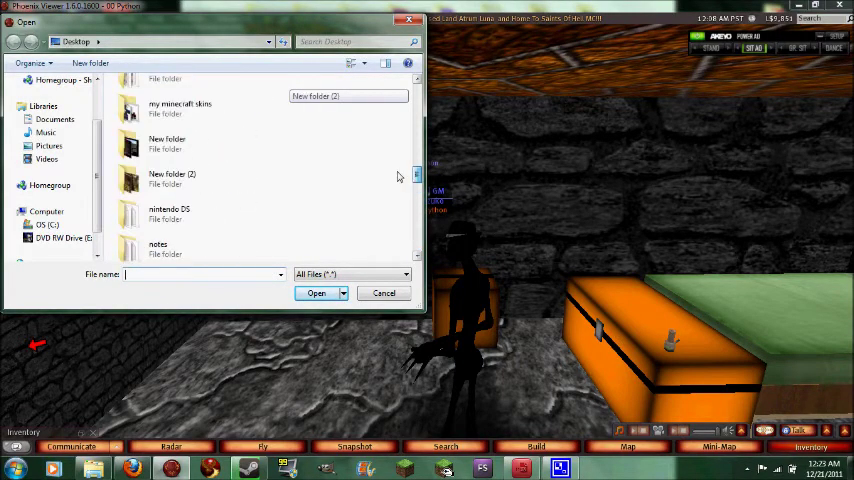
{"action": "scroll", "coordinate": [398, 176], "scroll_direction": "up", "scroll_amount": 2}
{"action": "scroll", "coordinate": [398, 170], "scroll_direction": "up", "scroll_amount": 2}
{"action": "scroll", "coordinate": [399, 160], "scroll_direction": "up", "scroll_amount": 1}
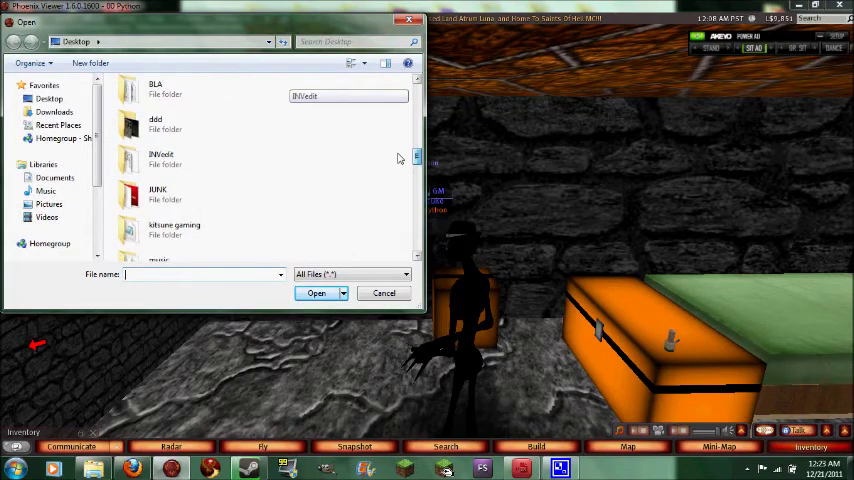
{"action": "scroll", "coordinate": [399, 158], "scroll_direction": "up", "scroll_amount": 2}
{"action": "scroll", "coordinate": [399, 158], "scroll_direction": "up", "scroll_amount": 1}
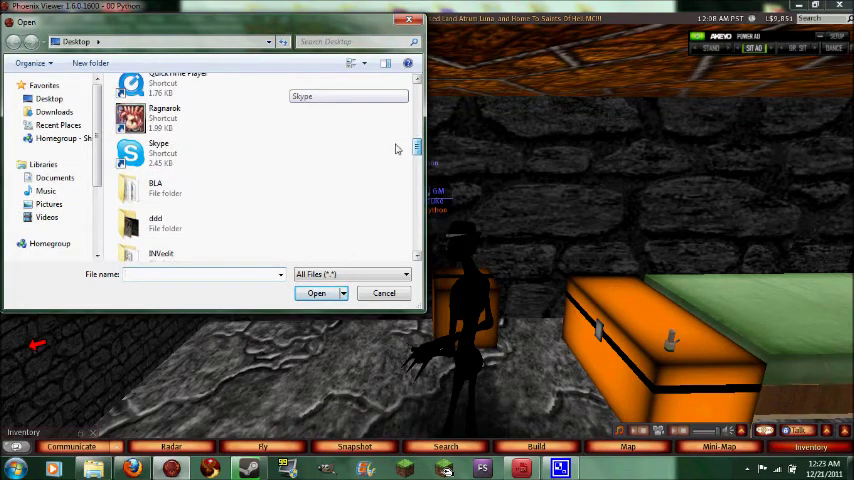
- Open the BLA folder, select clips 1 through 31, and confirm them for upload
{"action": "double_click", "coordinate": [160, 187]}
{"action": "left_click", "coordinate": [210, 99]}
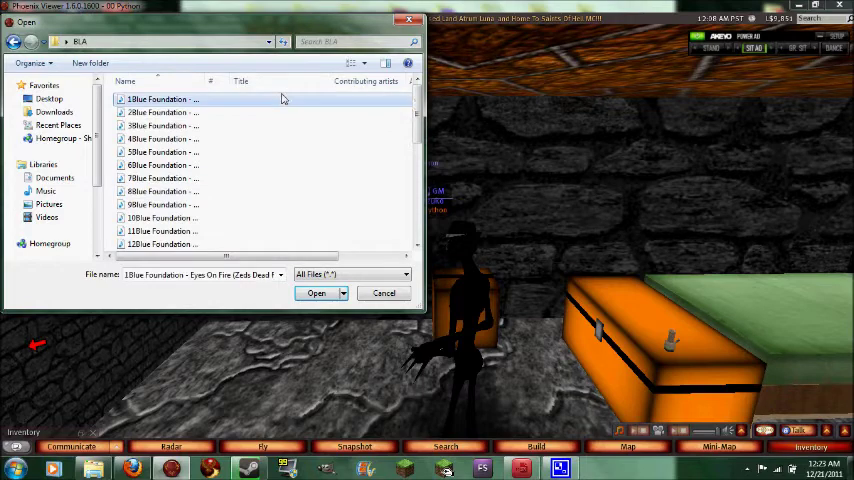
{"action": "scroll", "coordinate": [283, 120], "scroll_direction": "down", "scroll_amount": 5}
{"action": "scroll", "coordinate": [280, 200], "scroll_direction": "down", "scroll_amount": 3}
{"action": "left_click", "coordinate": [229, 244], "text": "shift"}
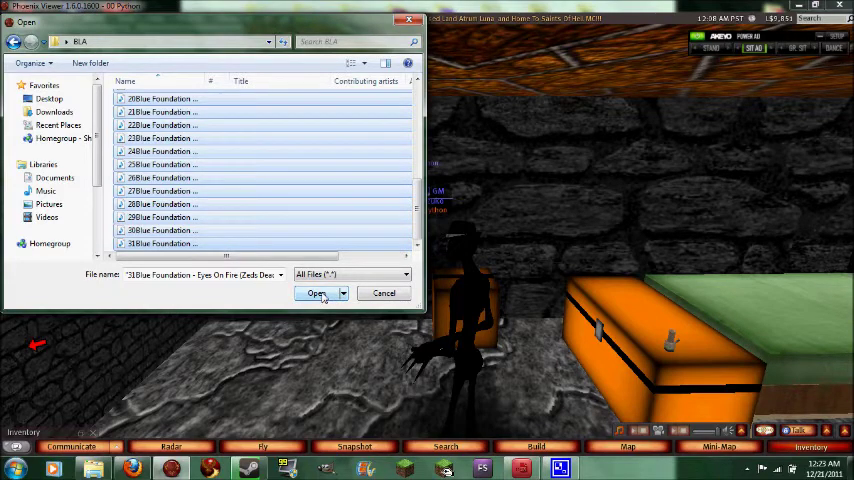
{"action": "left_click", "coordinate": [318, 293]}
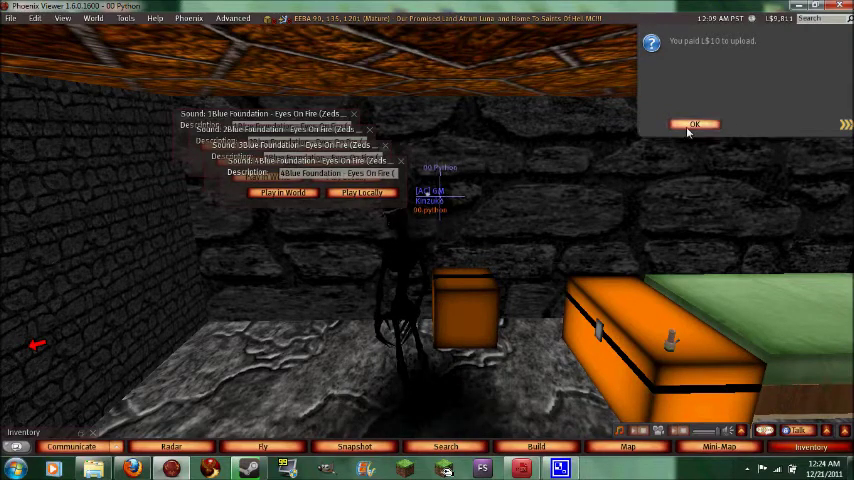
- Dismiss the L$10 upload notice and orbit the view while the sounds upload
{"action": "left_click", "coordinate": [693, 124]}
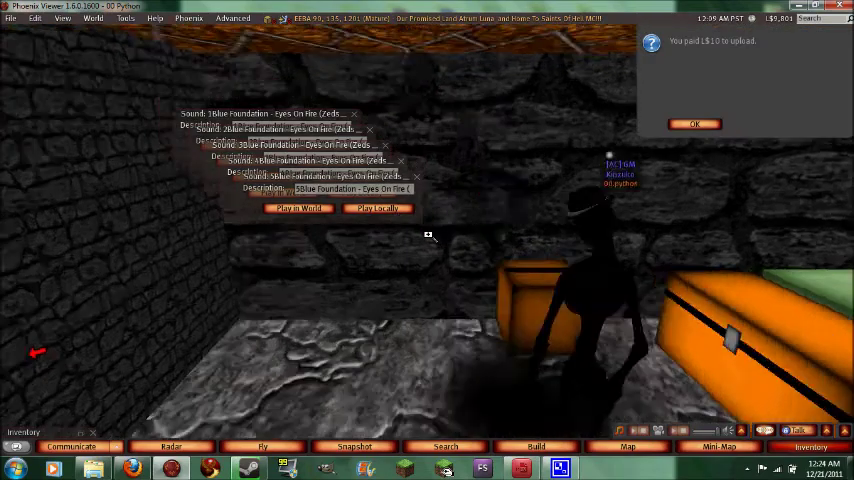
{"action": "mouse_move", "coordinate": [428, 235]}
{"action": "left_mouse_down"}
{"action": "mouse_move", "coordinate": [569, 265]}
{"action": "mouse_move", "coordinate": [428, 236]}
{"action": "left_mouse_up"}
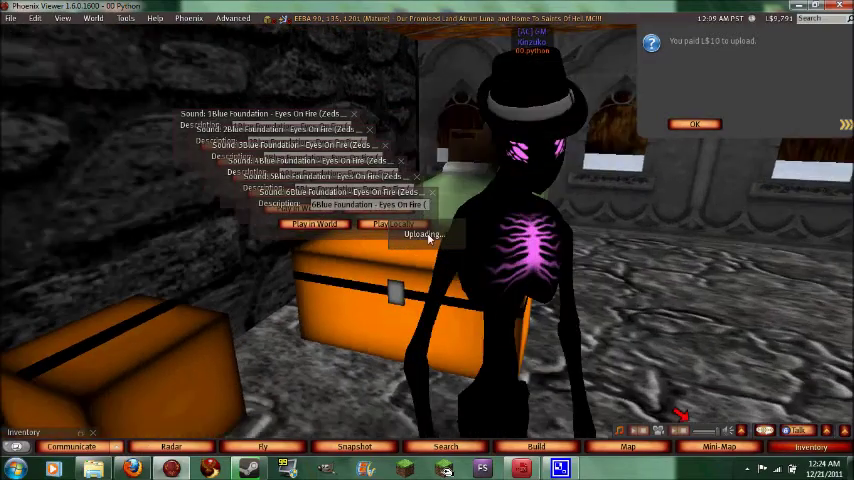
{"action": "left_click_drag", "start_coordinate": [428, 236], "coordinate": [428, 236]}
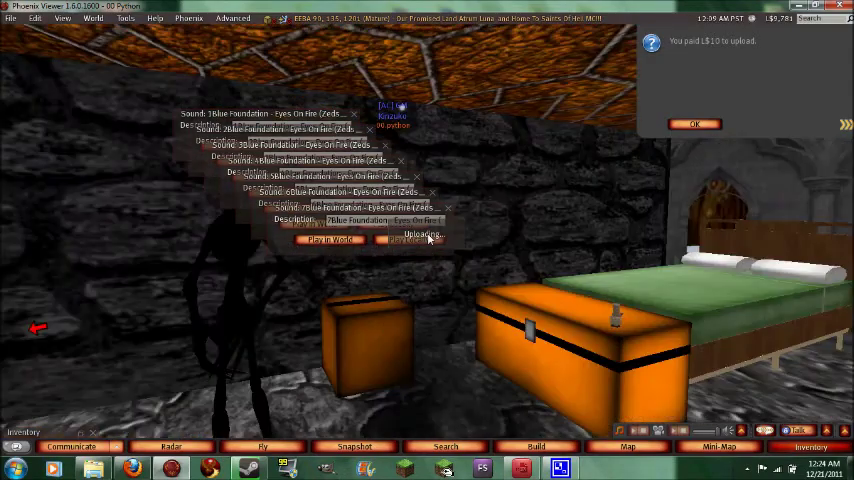
{"action": "key", "text": "Left"}
{"action": "key", "text": "Left"}
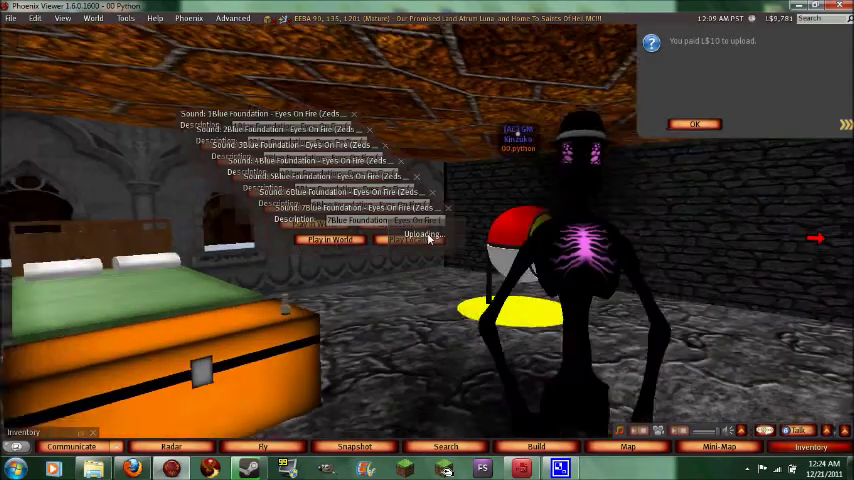
{"action": "key", "text": "Left"}
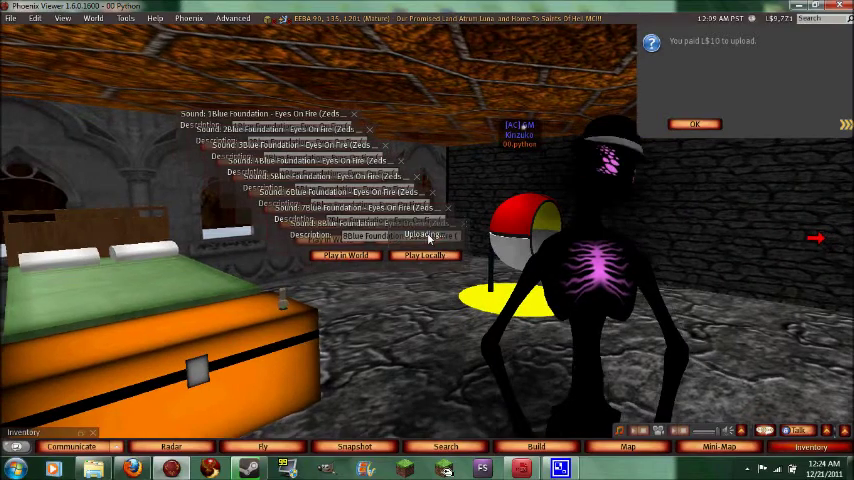
{"action": "key", "text": "Left"}
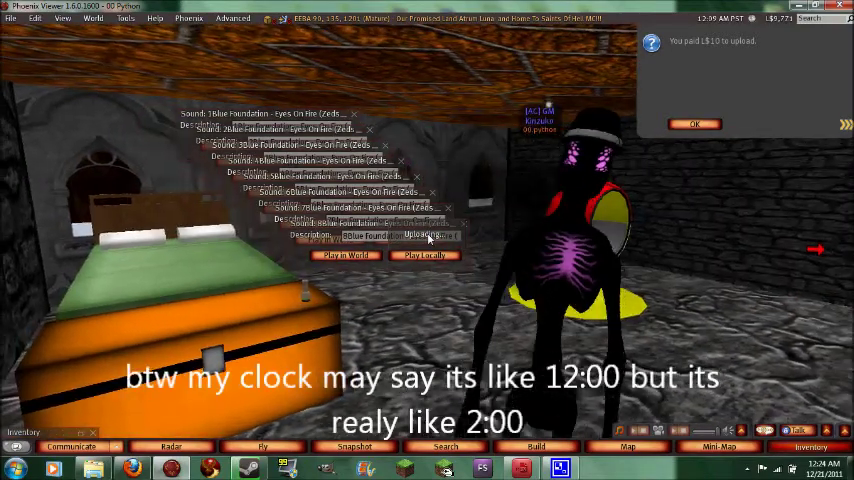
{"action": "key", "text": "Left"}
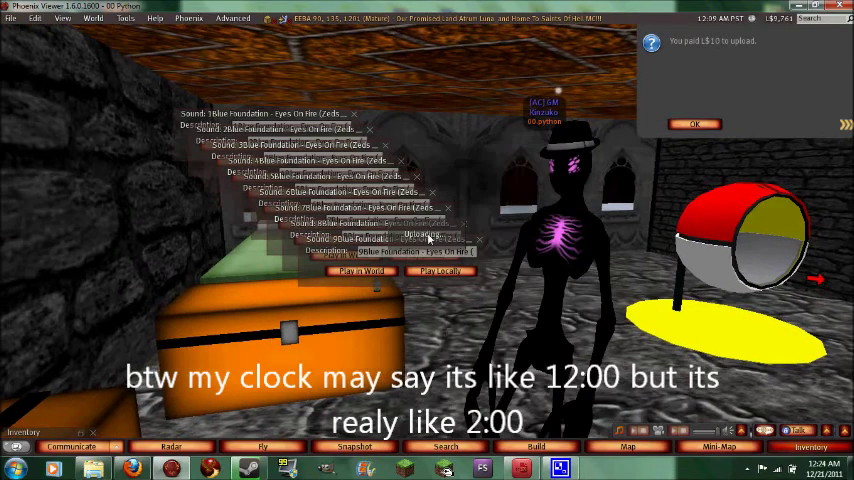
- Keep circling the view, walk the avatar forward, then reveal the desktop
{"action": "key", "text": "Left"}
{"action": "key", "text": "Left"}
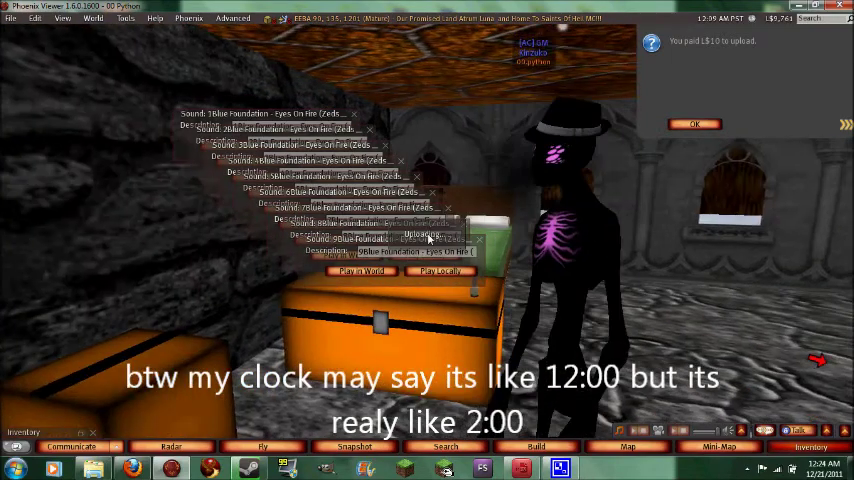
{"action": "key", "text": "Left"}
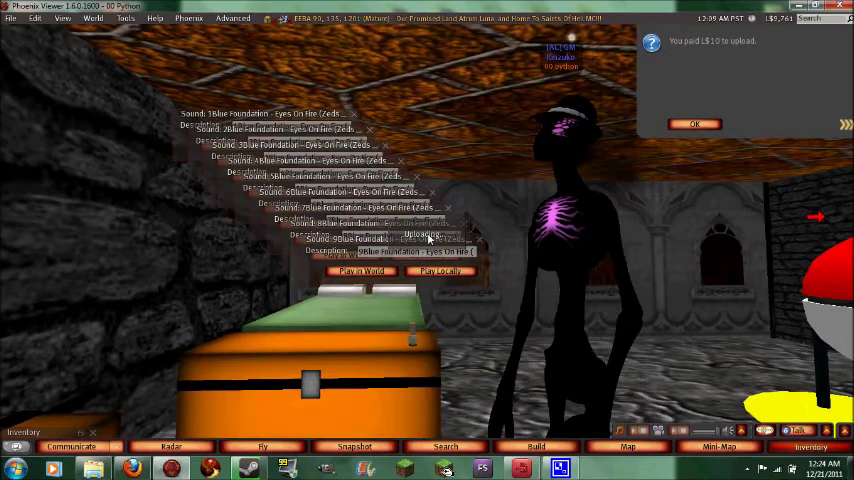
{"action": "key", "text": "Left"}
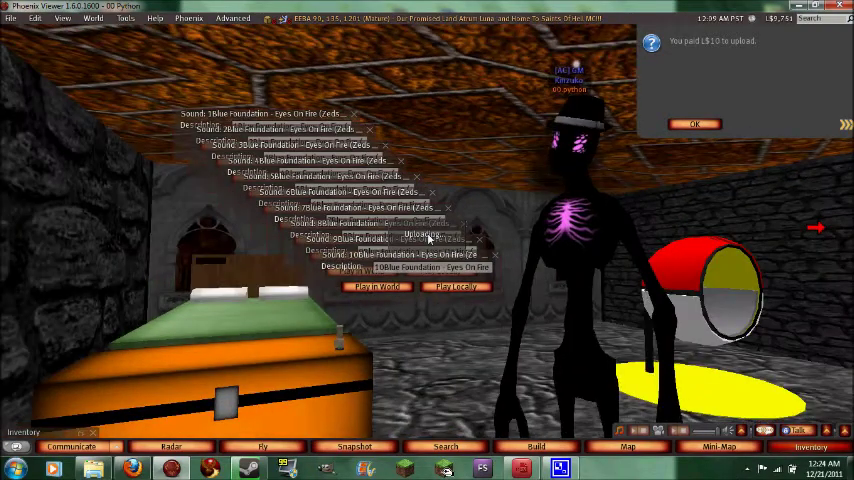
{"action": "key", "text": "Left"}
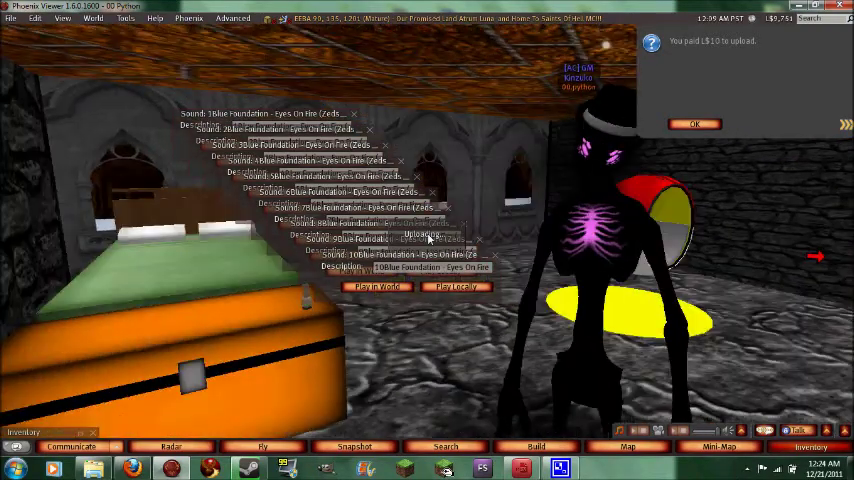
{"action": "key", "text": "Left"}
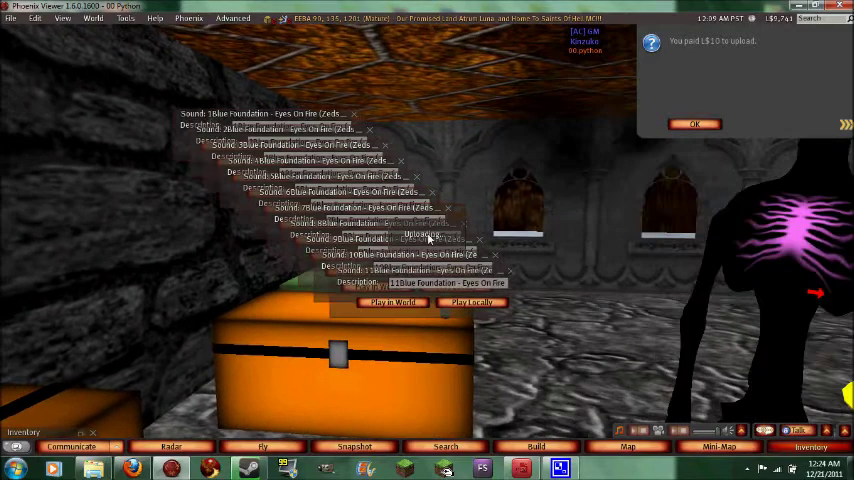
{"action": "key", "text": "Left"}
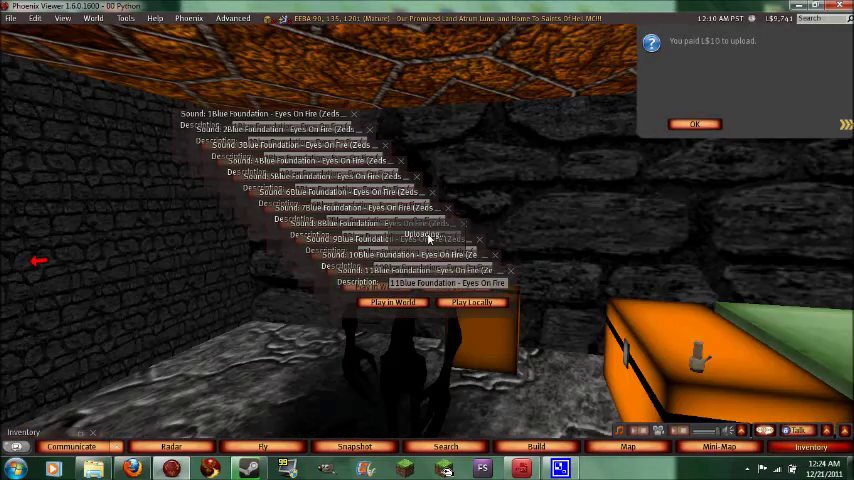
{"action": "key", "text": "Left"}
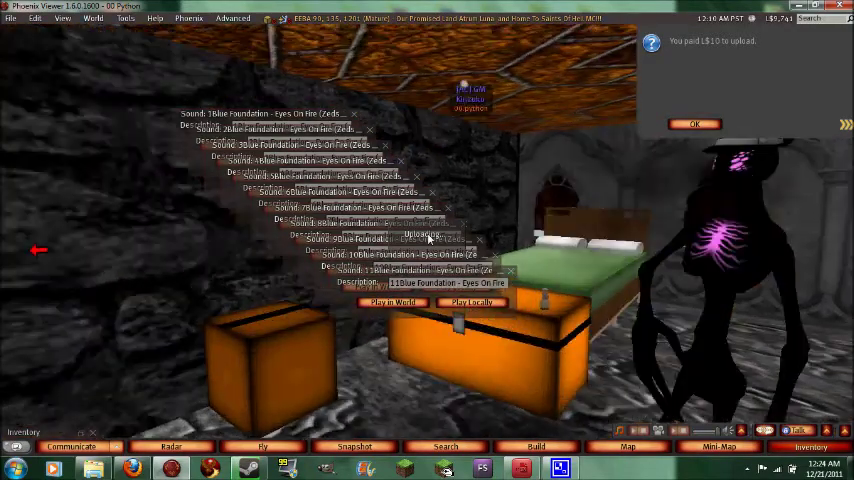
{"action": "key", "text": "Left"}
{"action": "key", "text": "Left"}
{"action": "key", "text": "Left"}
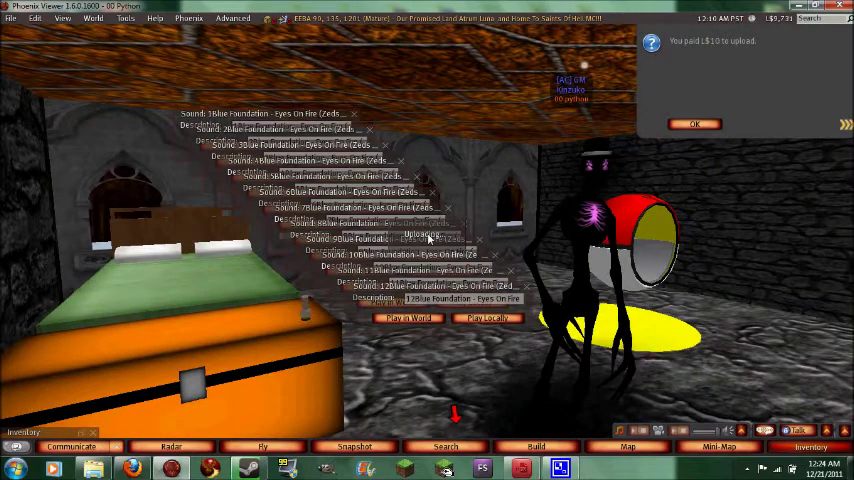
{"action": "key", "text": "Up"}
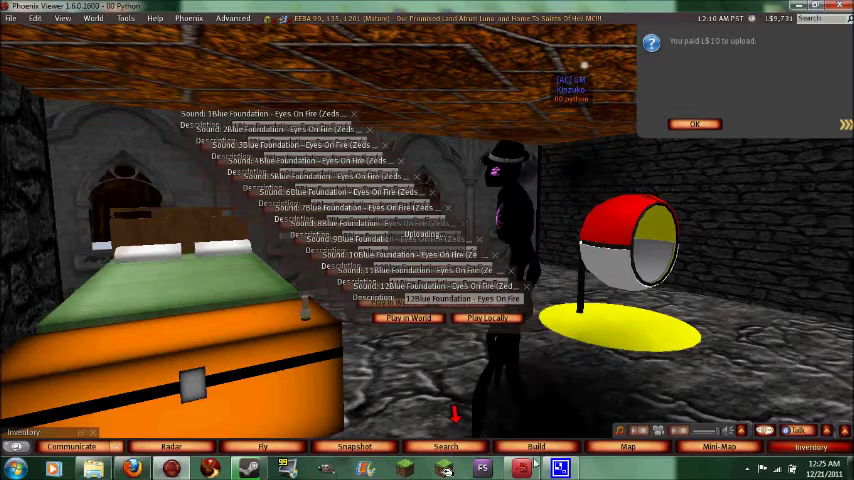
{"action": "key", "text": "Up"}
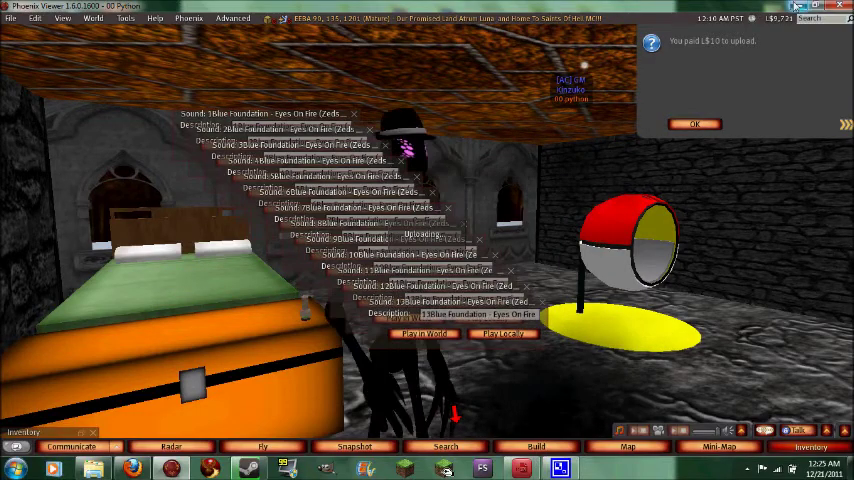
{"action": "key", "text": "super+d"}
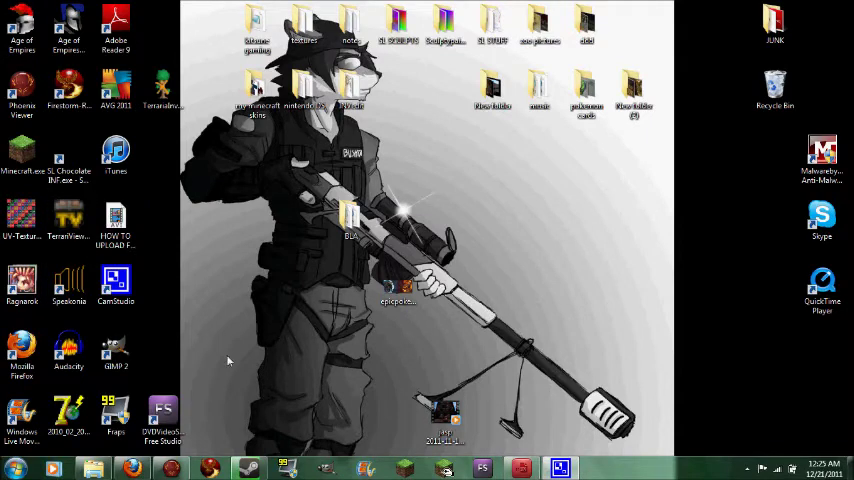
- Move the Free Studio shortcut on the desktop and launch Free Studio
{"action": "left_click", "coordinate": [165, 410]}
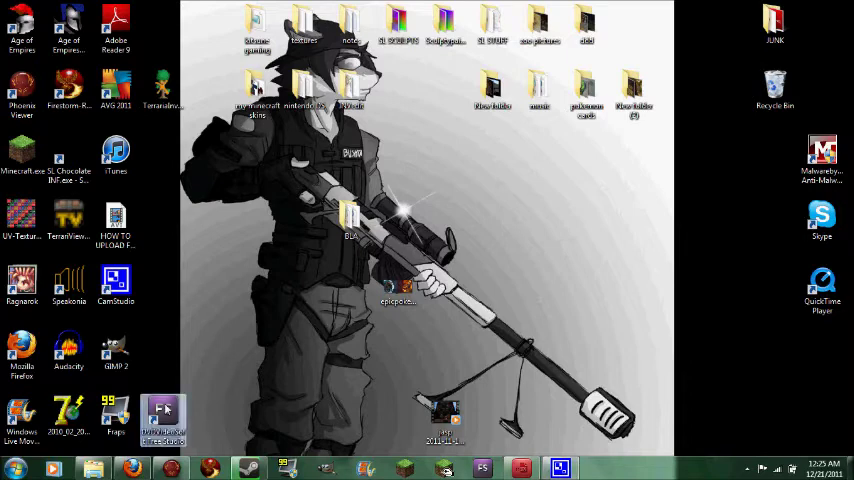
{"action": "left_click_drag", "start_coordinate": [165, 412], "coordinate": [262, 283]}
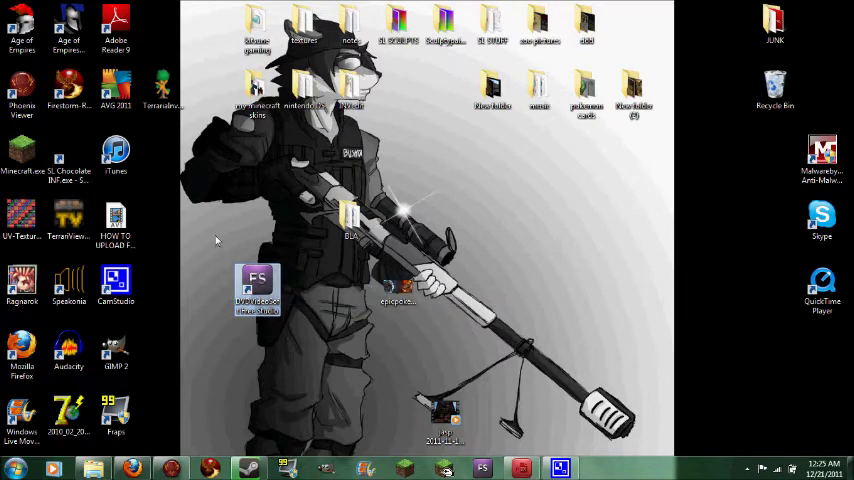
{"action": "left_click_drag", "start_coordinate": [215, 240], "coordinate": [303, 360]}
{"action": "double_click", "coordinate": [265, 285]}
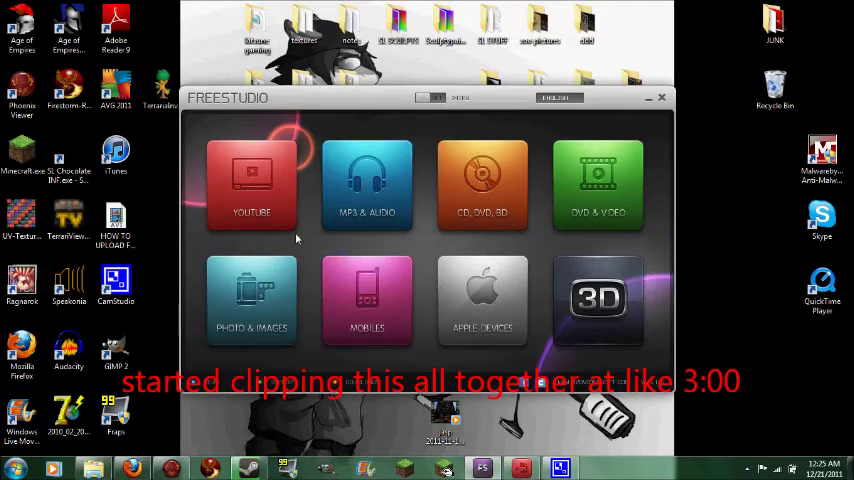
- In MP3 & Audio, briefly open YouTube to MP3, then dismiss the subscription ad
{"action": "left_click", "coordinate": [367, 183]}
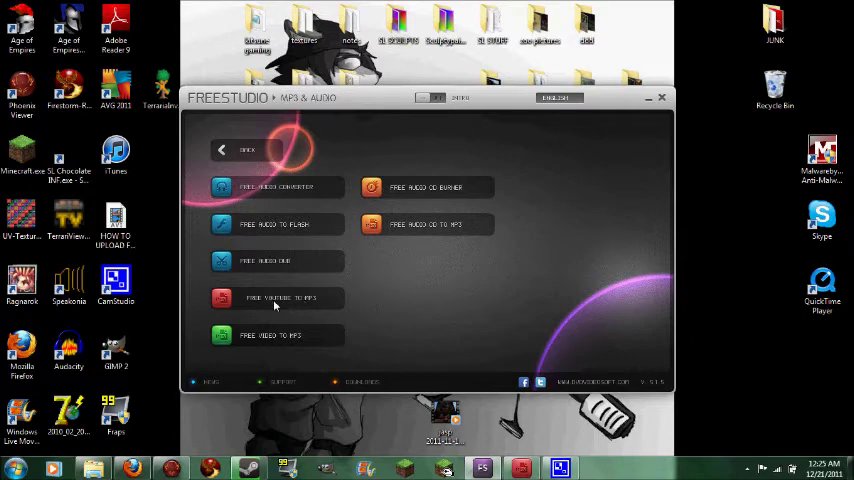
{"action": "left_click", "coordinate": [534, 470]}
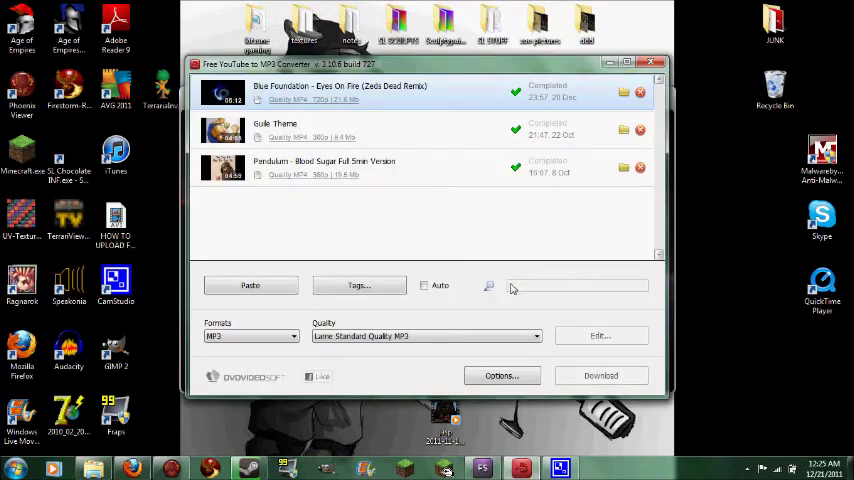
{"action": "left_click", "coordinate": [652, 63]}
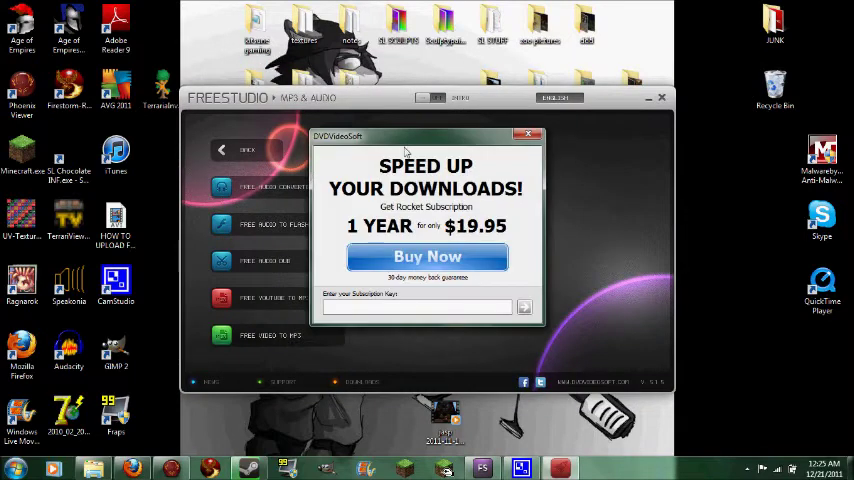
{"action": "left_click", "coordinate": [529, 136]}
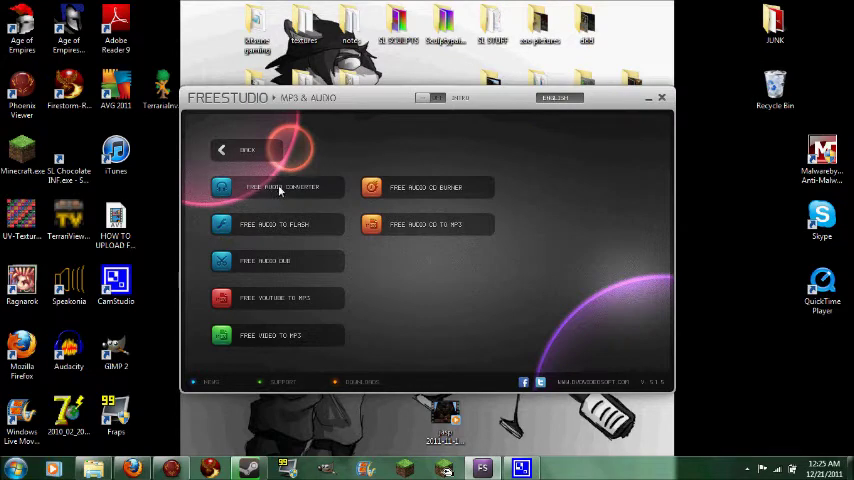
- Launch Free Audio Converter, decline the update, and close the Free Studio menu
{"action": "left_click", "coordinate": [313, 186]}
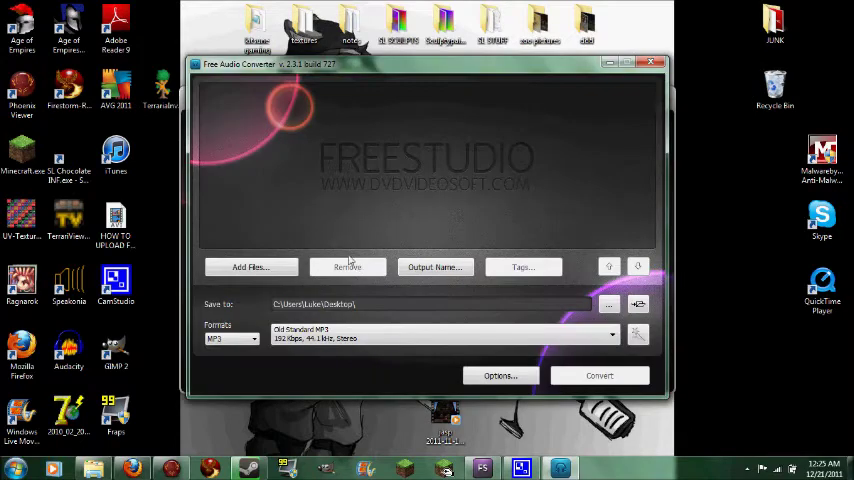
{"action": "left_click", "coordinate": [370, 190]}
{"action": "left_click_drag", "start_coordinate": [363, 64], "coordinate": [370, 100]}
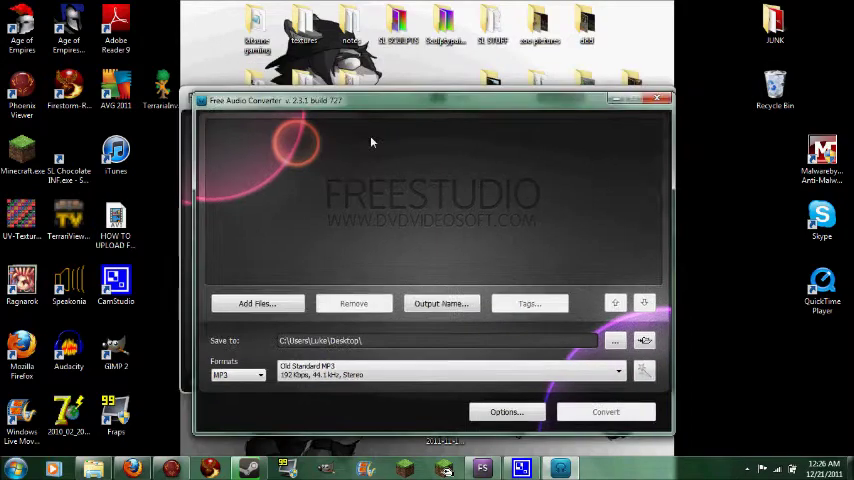
{"action": "left_click", "coordinate": [668, 97]}
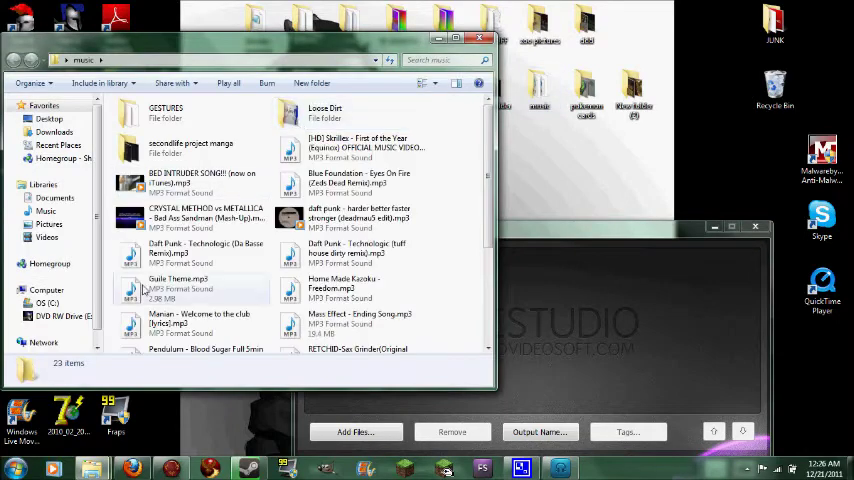
- Load the Daft Punk Technologic remix and try WAV as the output format
{"action": "left_click", "coordinate": [205, 248]}
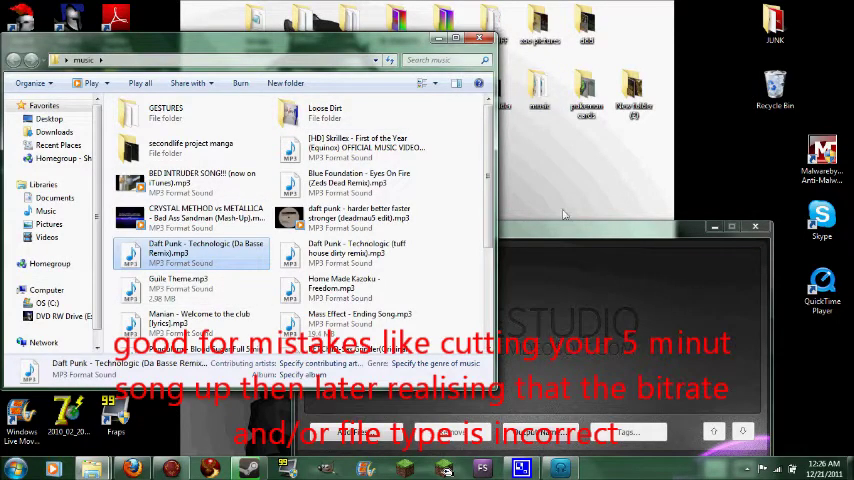
{"action": "left_click_drag", "start_coordinate": [568, 233], "coordinate": [540, 64]}
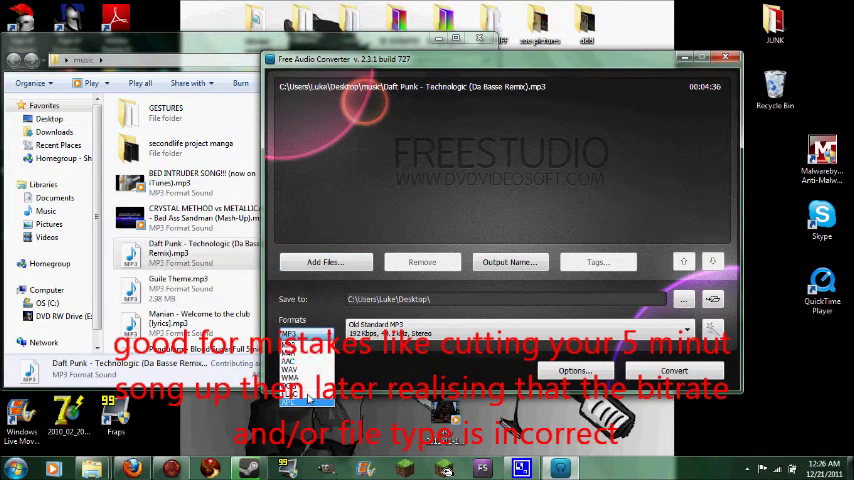
{"action": "left_click", "coordinate": [305, 334]}
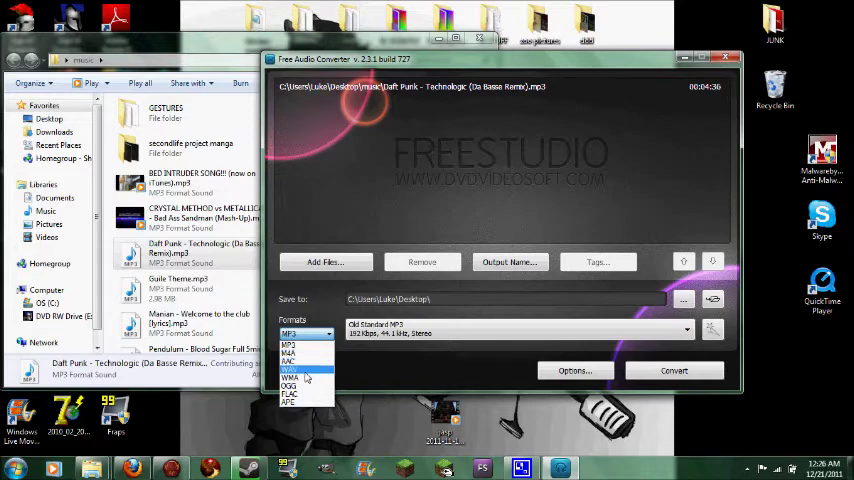
{"action": "left_click", "coordinate": [306, 370]}
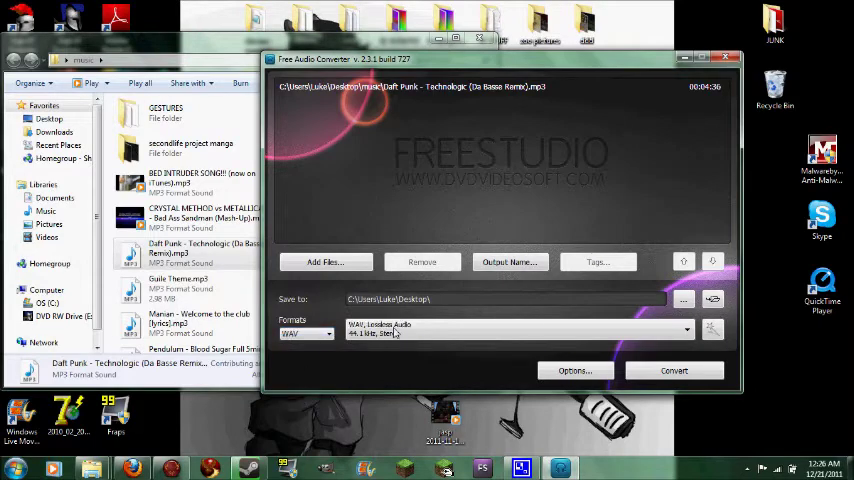
{"action": "left_click", "coordinate": [686, 331]}
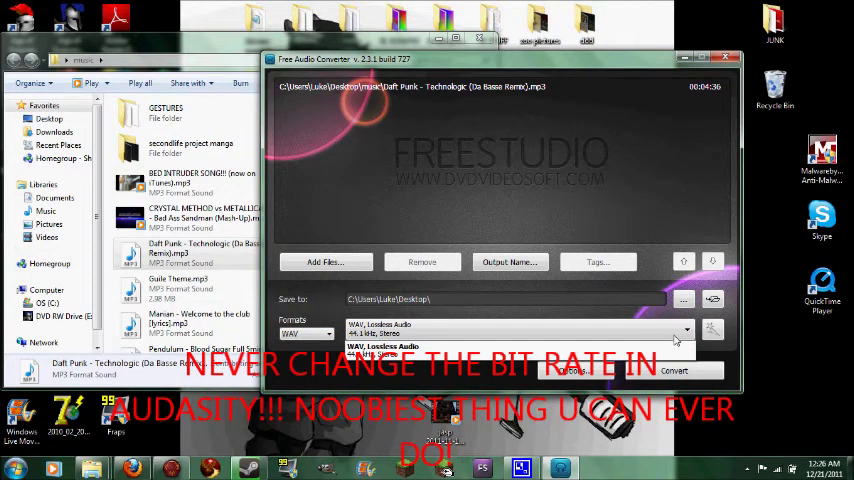
{"action": "left_click", "coordinate": [520, 347]}
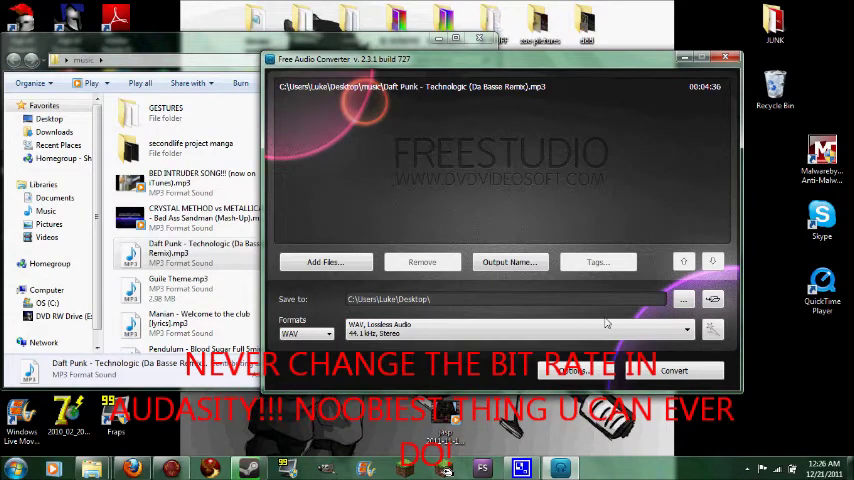
- Try MP3 and then WMA output, viewing each format's quality presets
{"action": "left_click", "coordinate": [328, 333]}
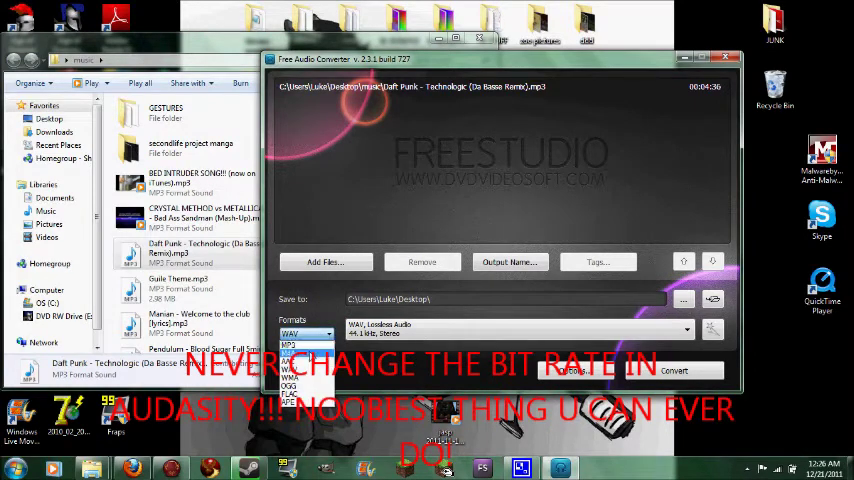
{"action": "left_click", "coordinate": [300, 345]}
{"action": "left_click", "coordinate": [555, 331]}
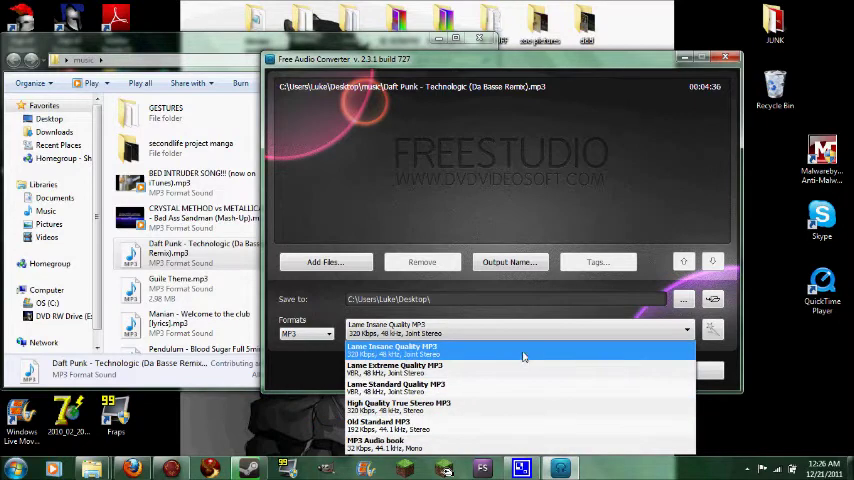
{"action": "left_click", "coordinate": [530, 336]}
{"action": "left_click", "coordinate": [328, 333]}
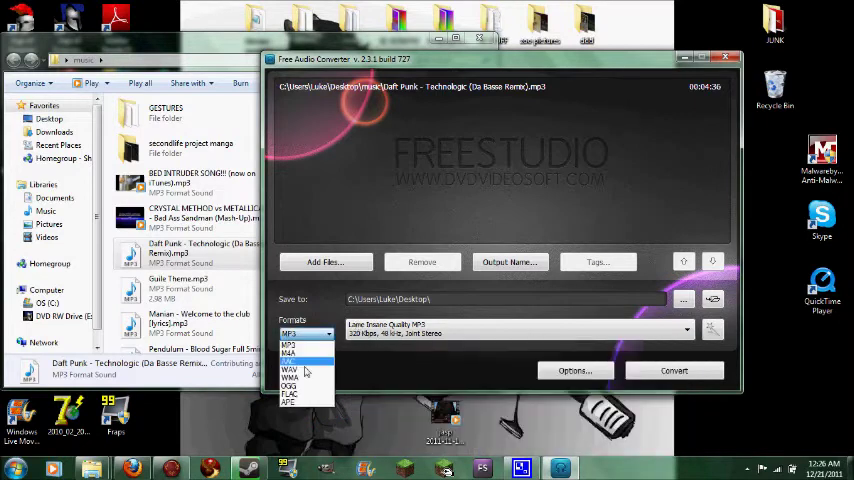
{"action": "left_click", "coordinate": [295, 378]}
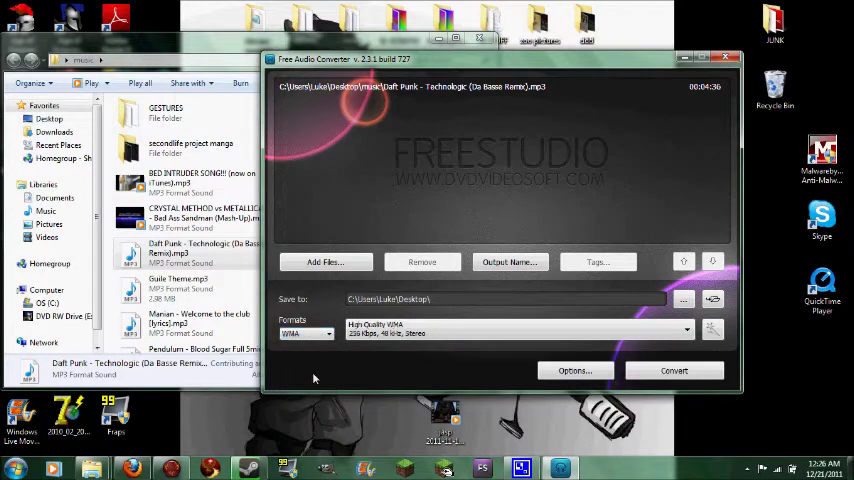
{"action": "left_click", "coordinate": [481, 333]}
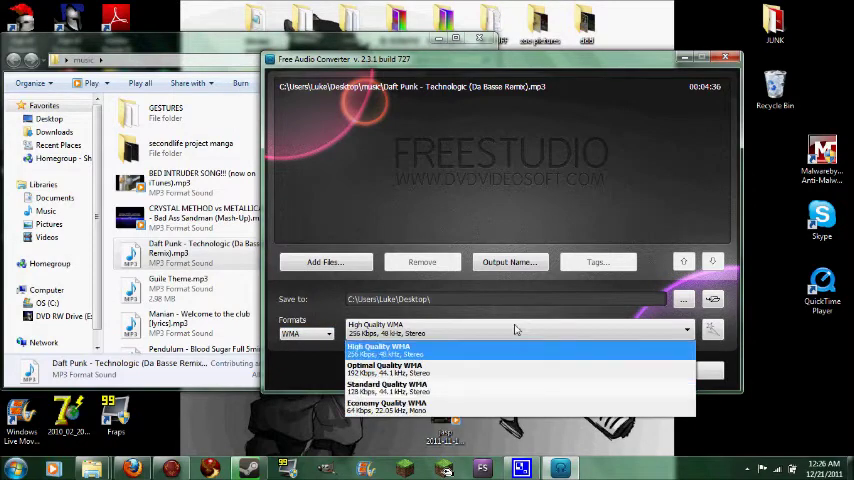
{"action": "left_click", "coordinate": [516, 328]}
- Try OGG and then AAC output, leaving their quality presets unchanged
{"action": "left_click", "coordinate": [306, 333]}
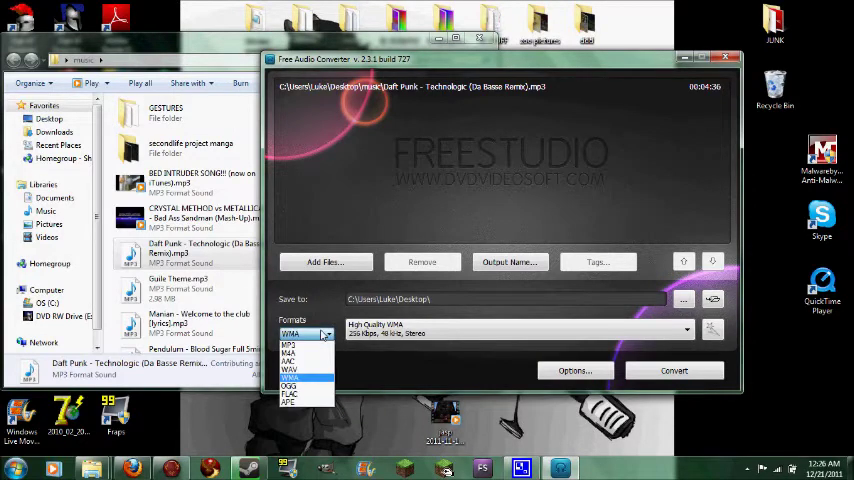
{"action": "left_click", "coordinate": [292, 386]}
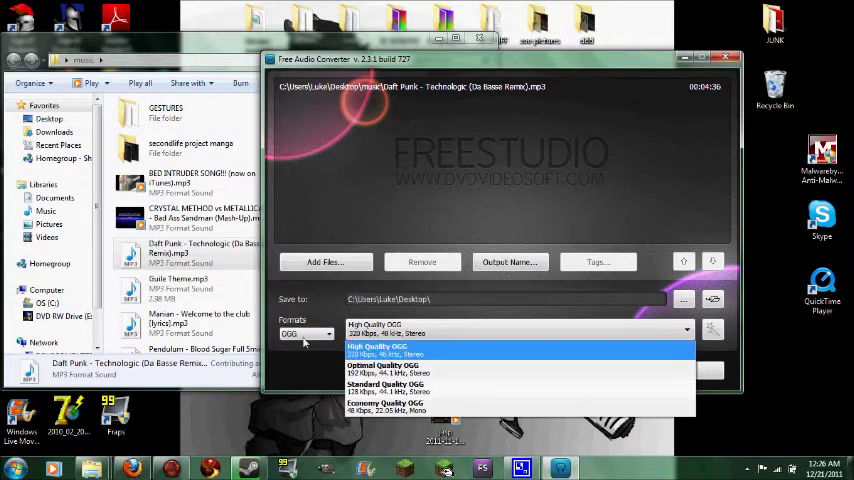
{"action": "left_click", "coordinate": [400, 326]}
{"action": "left_click", "coordinate": [310, 334]}
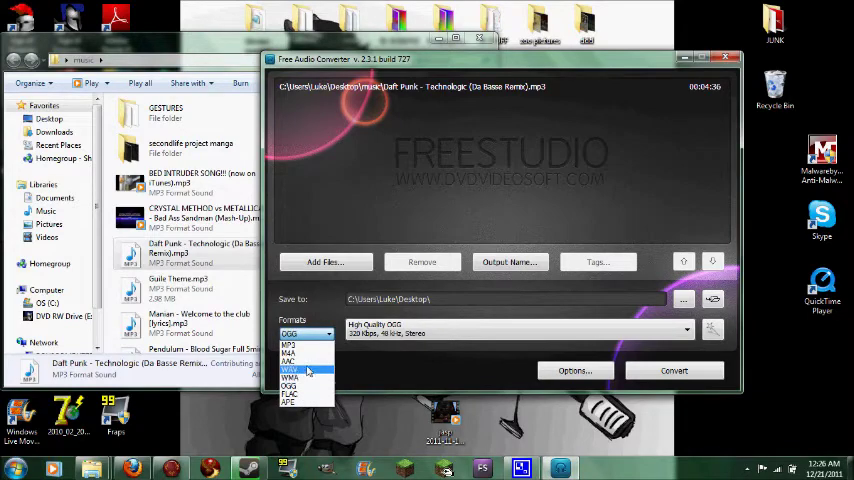
{"action": "left_click", "coordinate": [308, 361]}
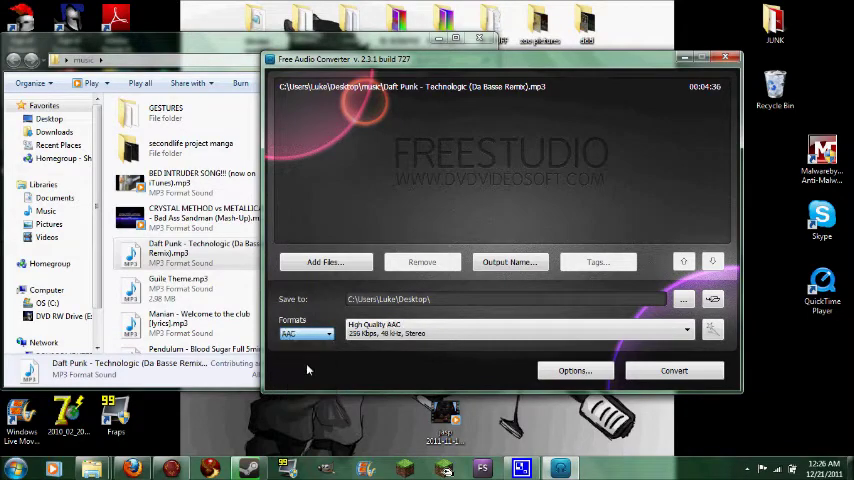
{"action": "left_click", "coordinate": [400, 330]}
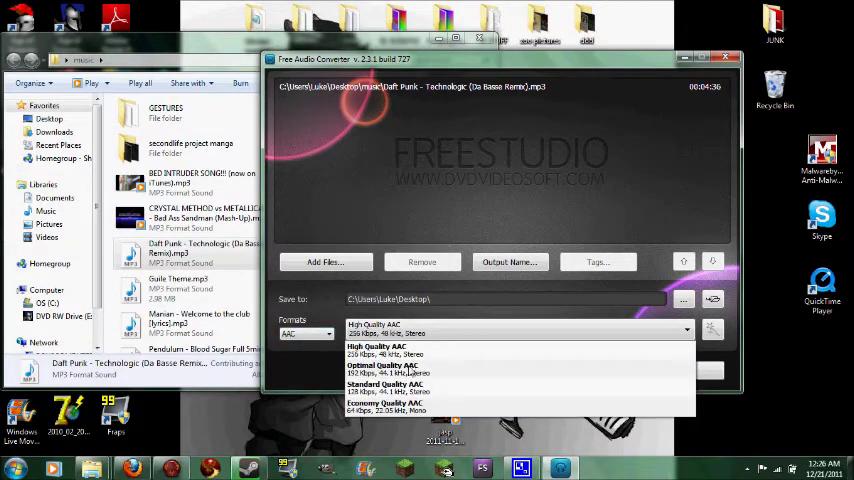
{"action": "left_click", "coordinate": [325, 335]}
- Settle on M4A output for the track and close Free Audio Converter
{"action": "left_click", "coordinate": [325, 335]}
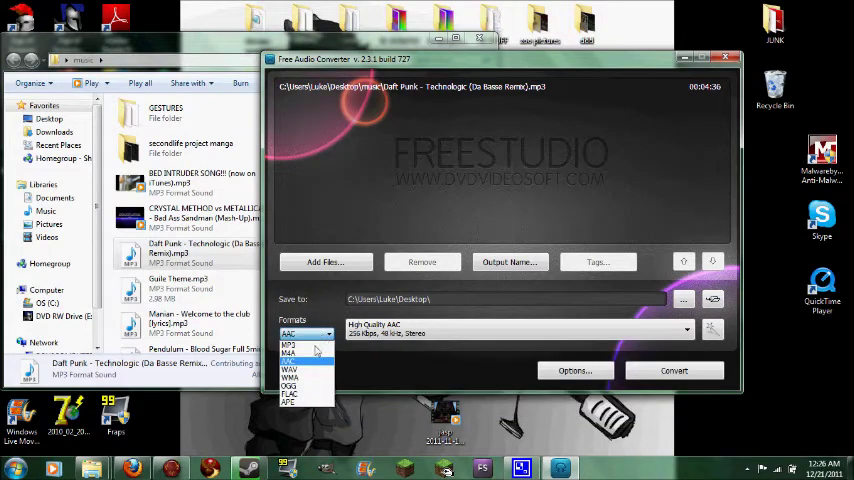
{"action": "left_click", "coordinate": [314, 353]}
{"action": "left_click", "coordinate": [434, 333]}
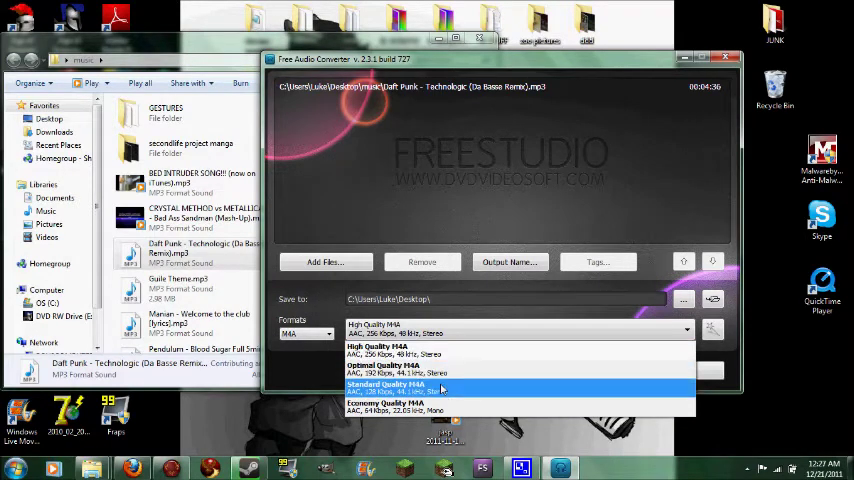
{"action": "left_click", "coordinate": [306, 333]}
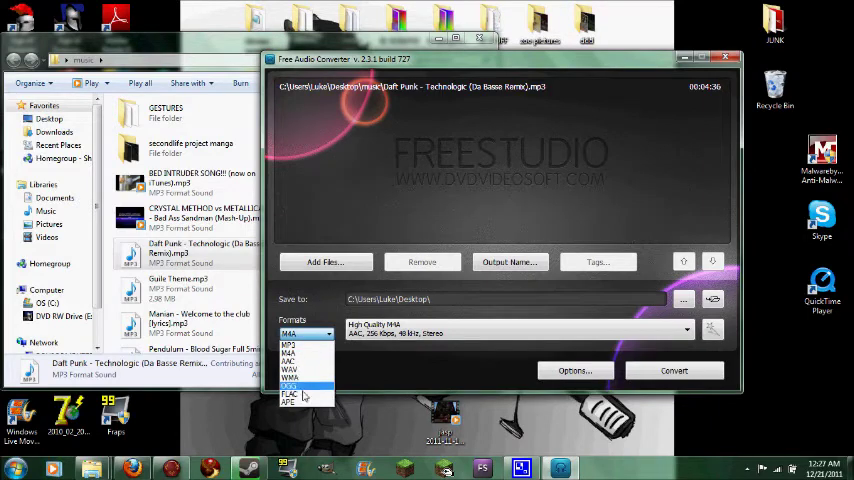
{"action": "left_click", "coordinate": [565, 75]}
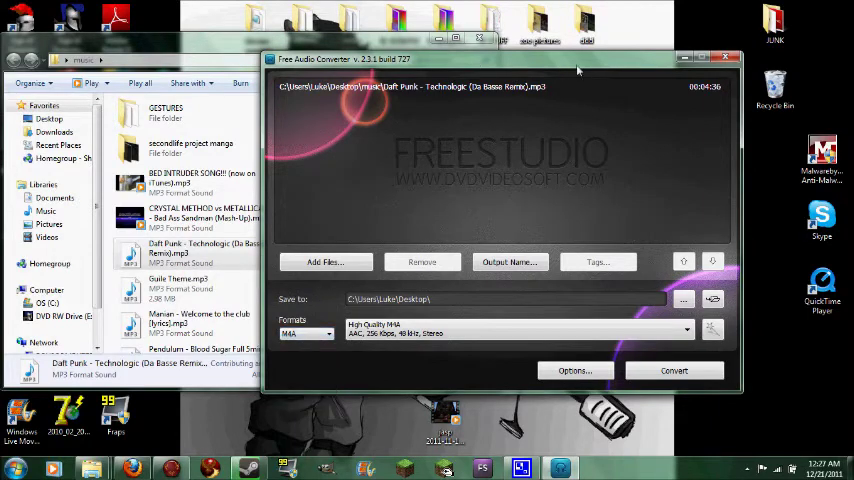
{"action": "left_click", "coordinate": [729, 60]}
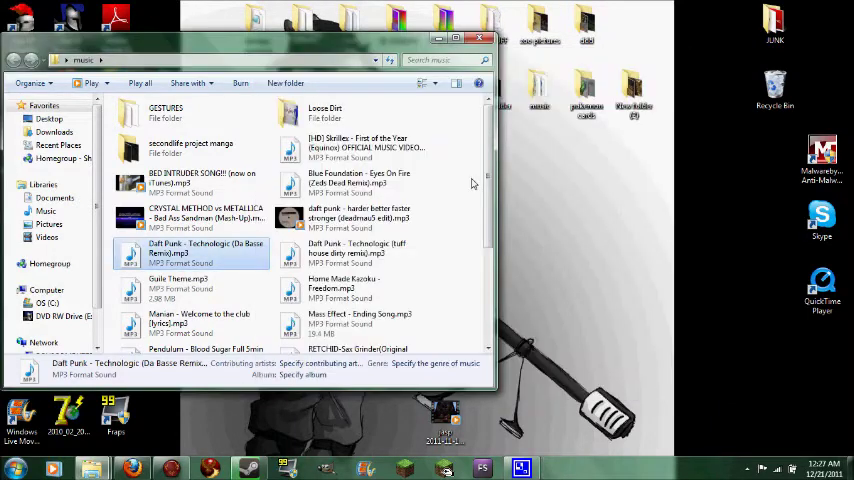
- Close the Explorer music folder and restore Phoenix Viewer from the taskbar
{"action": "left_click", "coordinate": [480, 42]}
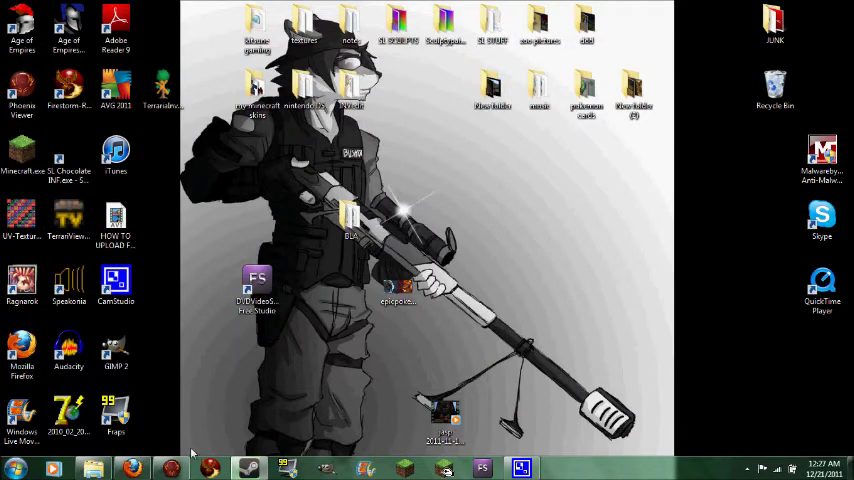
{"action": "left_click", "coordinate": [248, 467]}
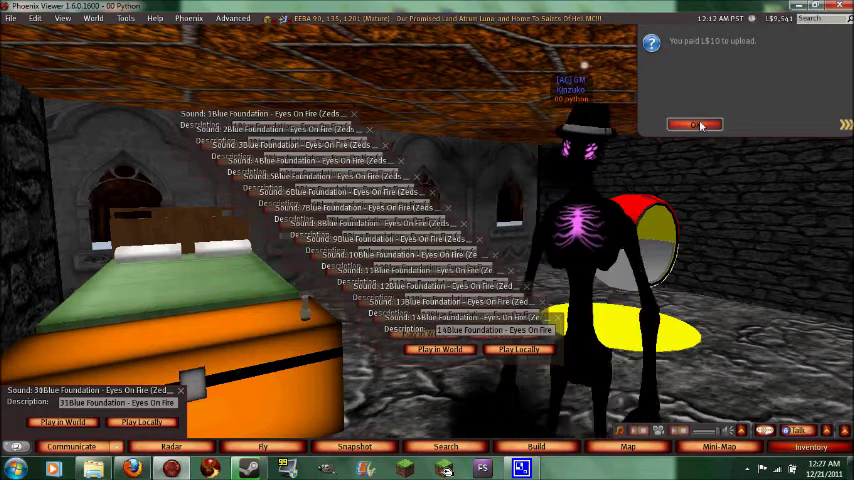
- Dismiss the L$10 upload notice and close sound previews 14Blue down to 8Blue
{"action": "left_click", "coordinate": [700, 124]}
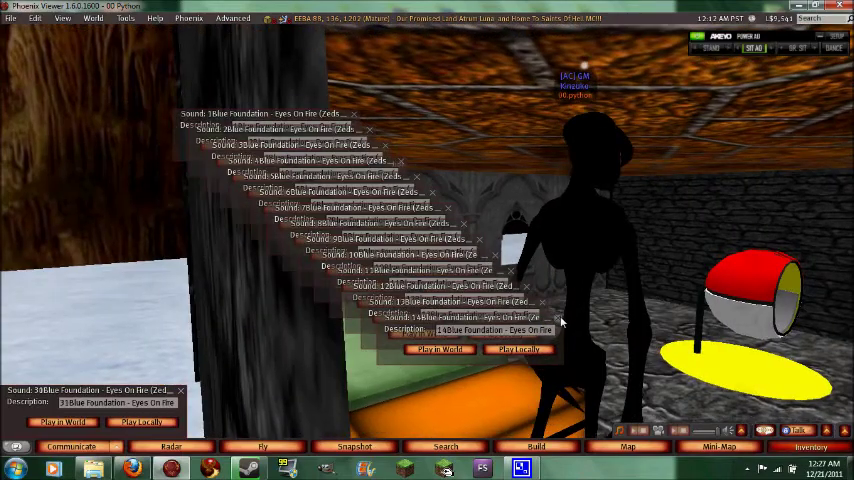
{"action": "left_click", "coordinate": [561, 318]}
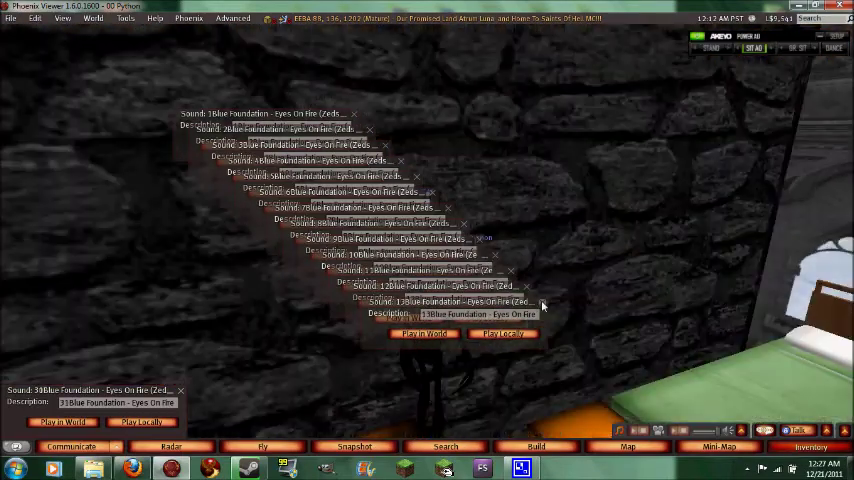
{"action": "left_click", "coordinate": [541, 304]}
{"action": "left_click", "coordinate": [527, 287]}
{"action": "left_click", "coordinate": [512, 271]}
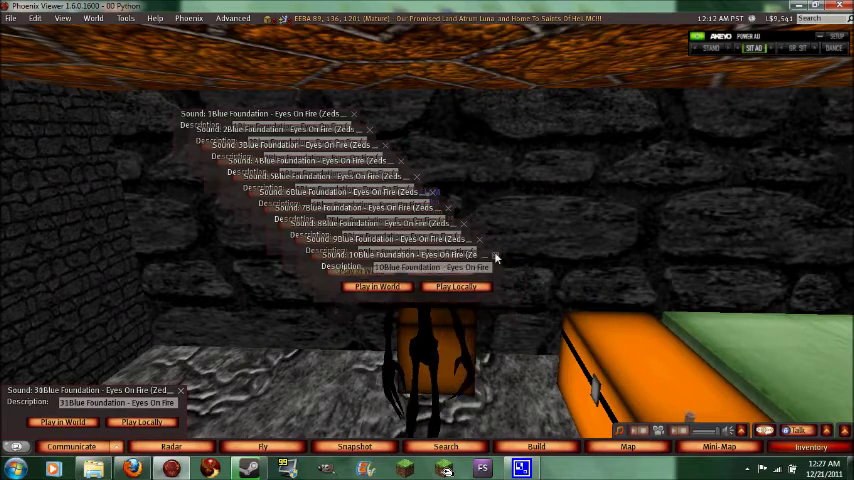
{"action": "left_click", "coordinate": [496, 256]}
{"action": "left_click", "coordinate": [481, 240]}
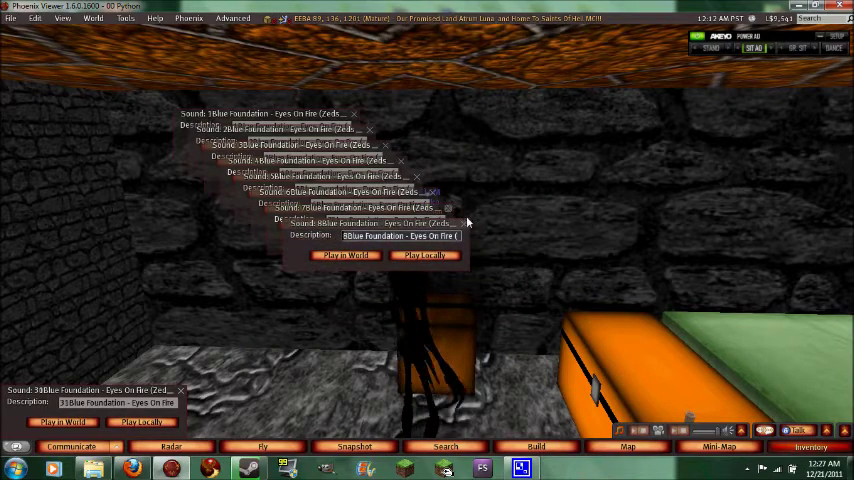
{"action": "left_click", "coordinate": [466, 223]}
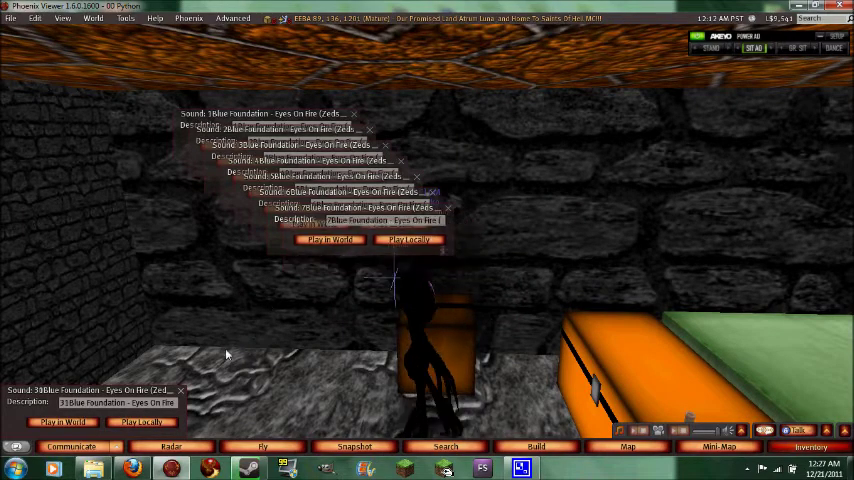
- Close the lower stack of sound previews, from 30Blue through 25Blue and beyond
{"action": "left_click", "coordinate": [183, 391]}
{"action": "left_click", "coordinate": [183, 391]}
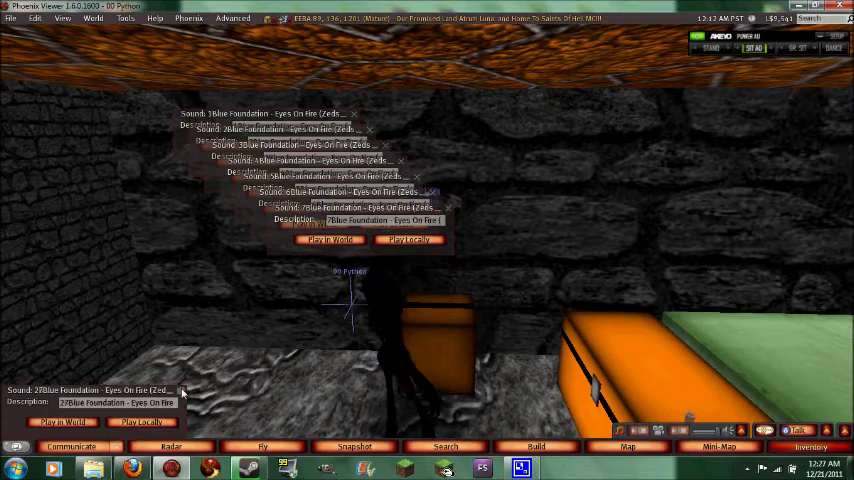
{"action": "left_click", "coordinate": [183, 391]}
{"action": "left_click", "coordinate": [183, 391]}
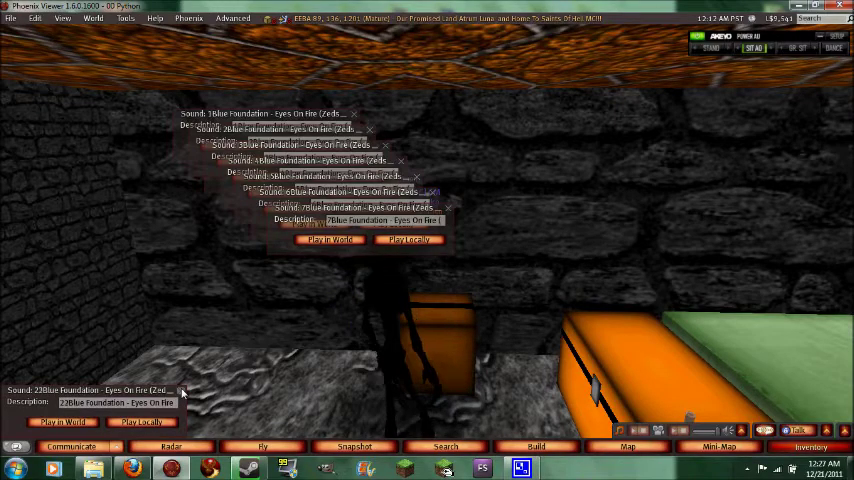
{"action": "left_click", "coordinate": [183, 391]}
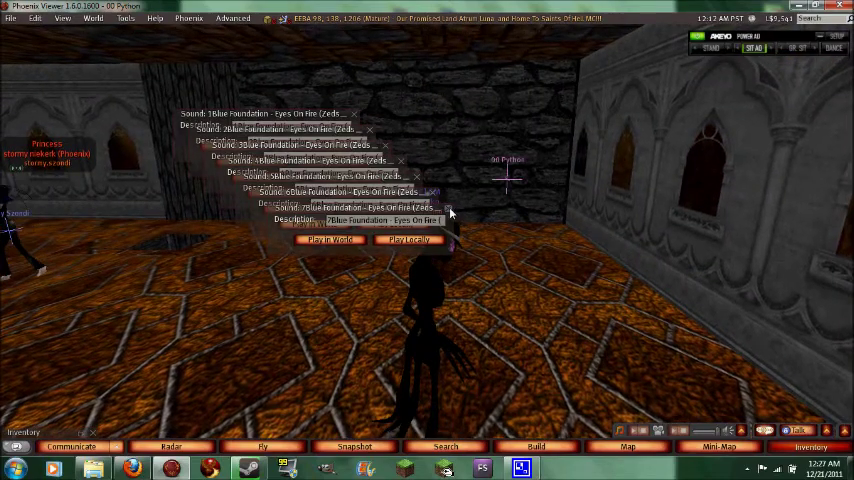
- Close the remaining stacked sound previews, from 7Blue onward
{"action": "mouse_move", "coordinate": [450, 260]}
{"action": "left_mouse_down"}
{"action": "mouse_move", "coordinate": [410, 343]}
{"action": "mouse_move", "coordinate": [457, 145]}
{"action": "mouse_move", "coordinate": [458, 182]}
{"action": "left_mouse_up"}
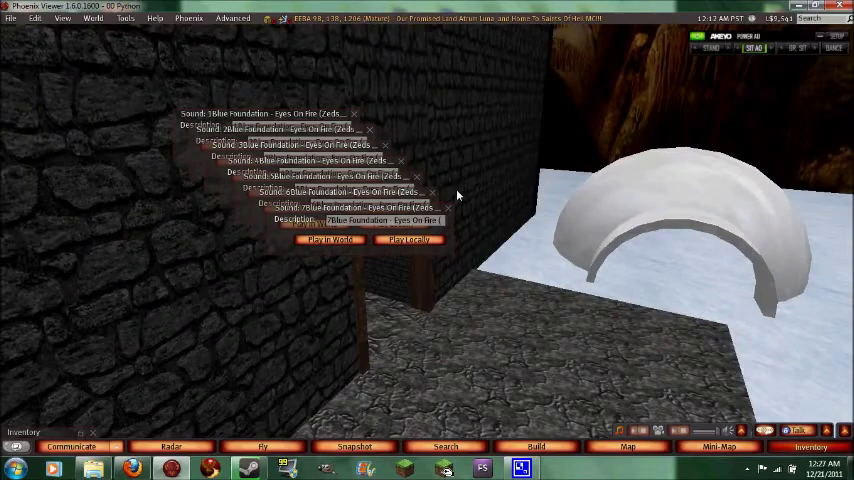
{"action": "mouse_move", "coordinate": [458, 193]}
{"action": "left_mouse_down"}
{"action": "mouse_move", "coordinate": [369, 268]}
{"action": "mouse_move", "coordinate": [340, 264]}
{"action": "mouse_move", "coordinate": [323, 236]}
{"action": "left_mouse_up"}
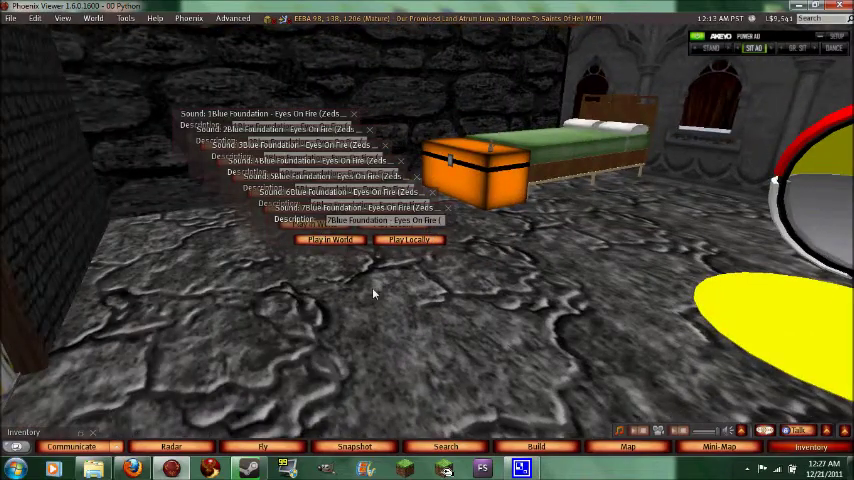
{"action": "left_click", "coordinate": [443, 220]}
{"action": "left_click", "coordinate": [418, 192]}
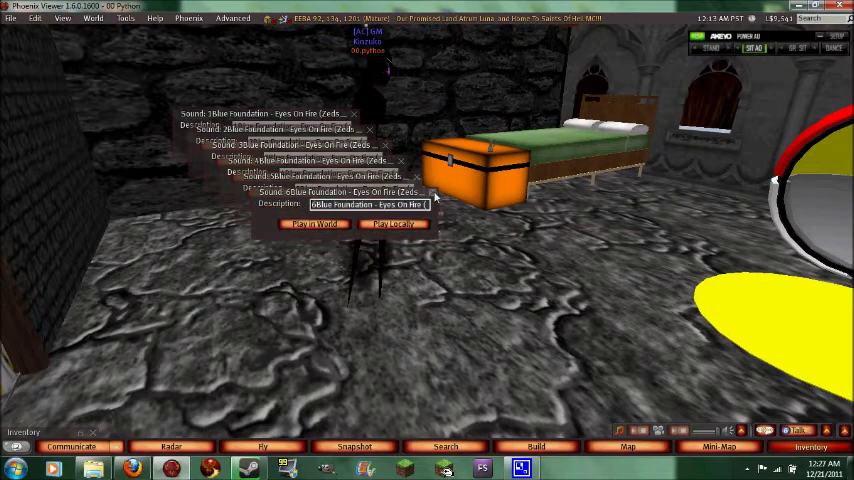
{"action": "left_click", "coordinate": [402, 176]}
{"action": "left_click", "coordinate": [386, 160]}
{"action": "left_click", "coordinate": [386, 146]}
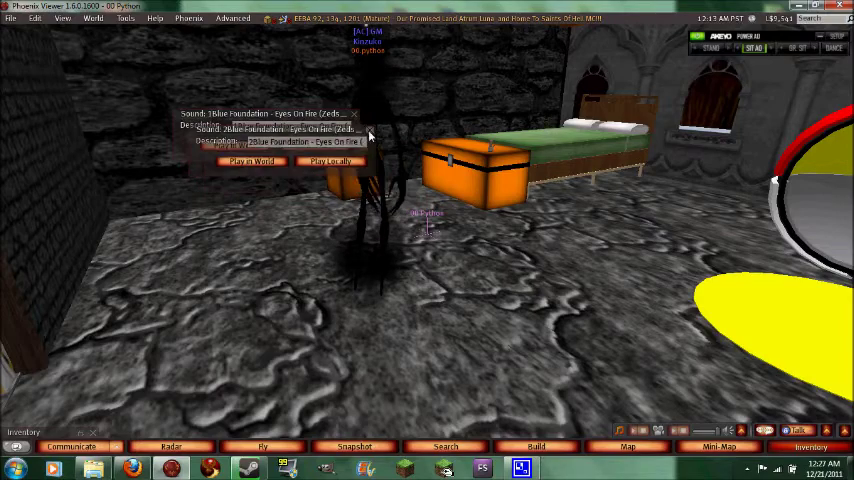
{"action": "left_click", "coordinate": [370, 130]}
{"action": "left_click", "coordinate": [354, 114]}
{"action": "mouse_move", "coordinate": [380, 180]}
{"action": "left_mouse_down"}
{"action": "mouse_move", "coordinate": [405, 128]}
{"action": "mouse_move", "coordinate": [565, 415]}
{"action": "mouse_move", "coordinate": [540, 420]}
{"action": "left_mouse_up"}
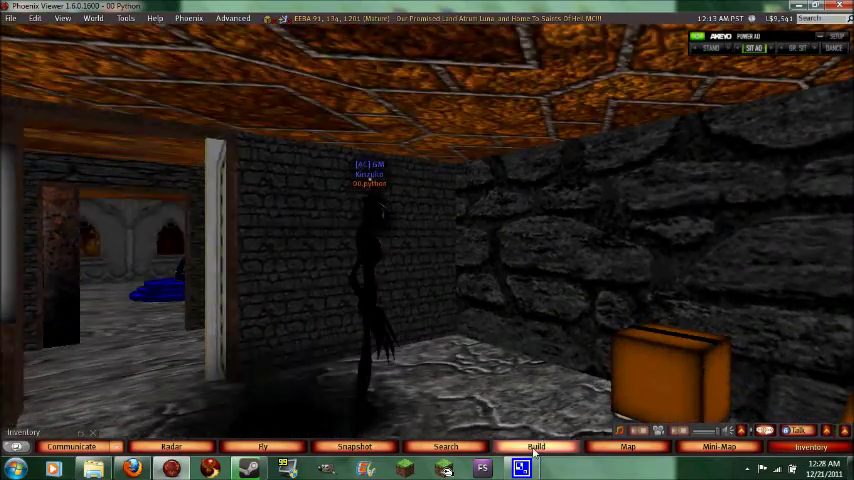
- Rez a cube beside the stone wall with the Build tools, then open Inventory
{"action": "left_click", "coordinate": [537, 446]}
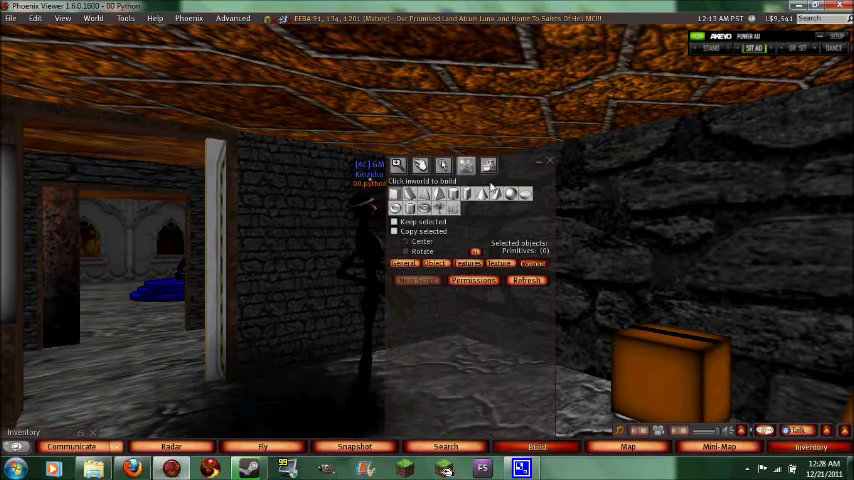
{"action": "left_click_drag", "start_coordinate": [437, 156], "coordinate": [140, 68]}
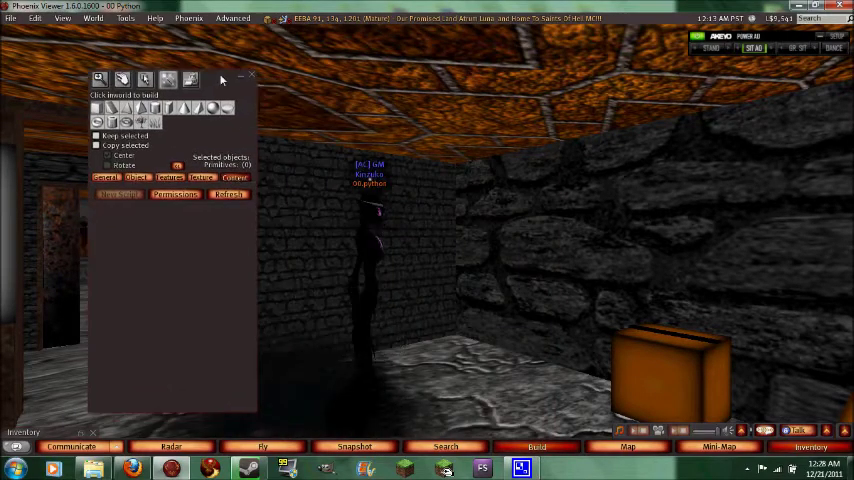
{"action": "left_click", "coordinate": [98, 78]}
{"action": "left_click_drag", "start_coordinate": [530, 290], "coordinate": [428, 239]}
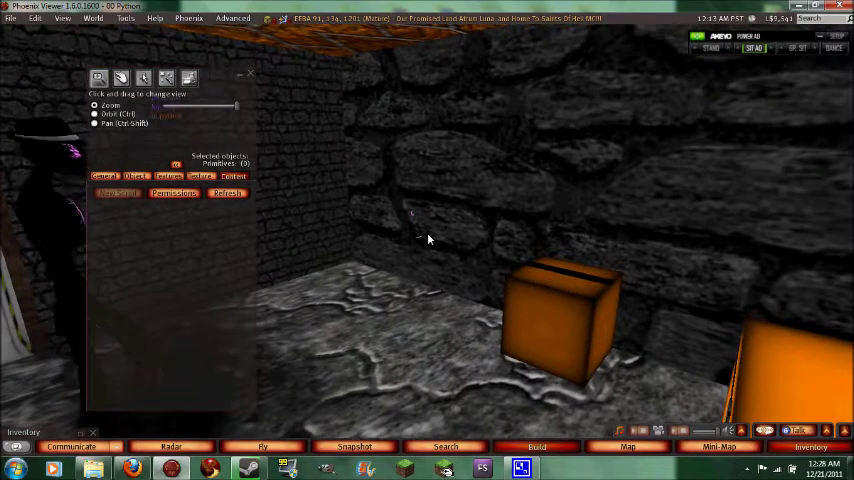
{"action": "key", "text": "ctrl+4"}
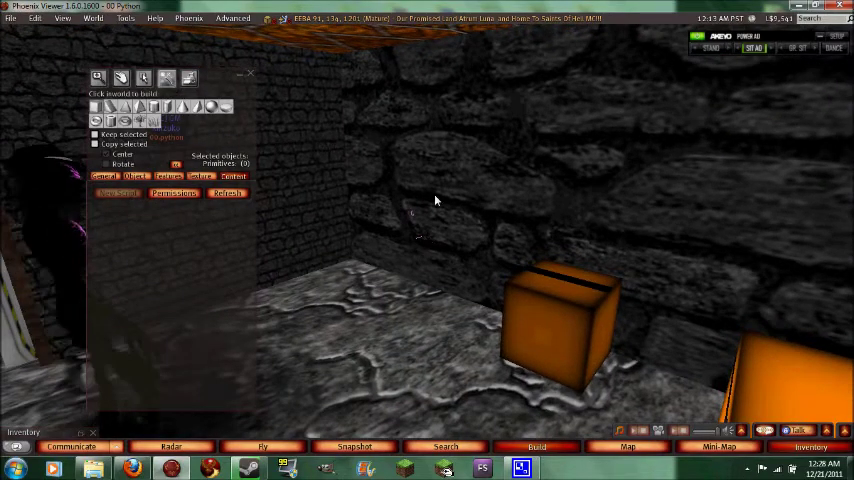
{"action": "left_click", "coordinate": [420, 215]}
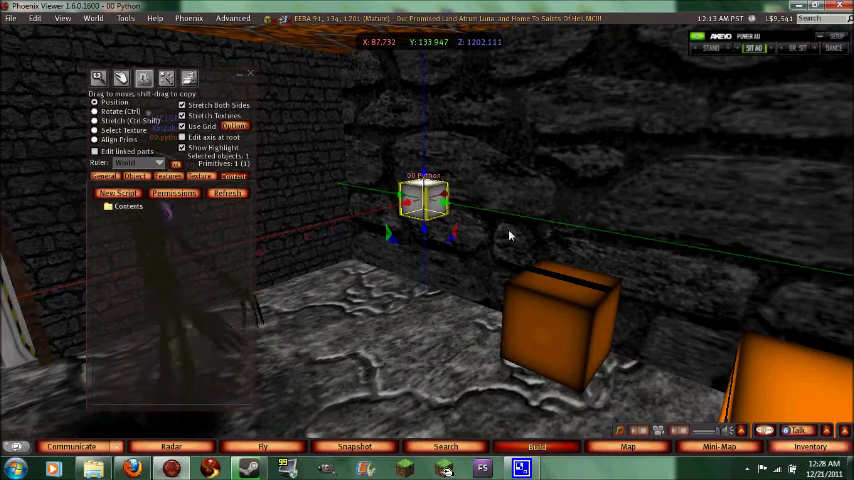
{"action": "left_click", "coordinate": [808, 449]}
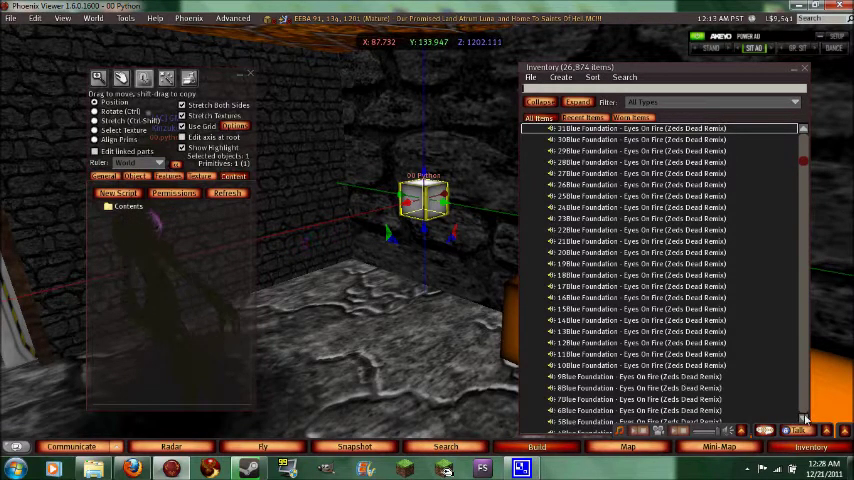
{"action": "scroll", "coordinate": [700, 330], "scroll_direction": "down", "scroll_amount": 5}
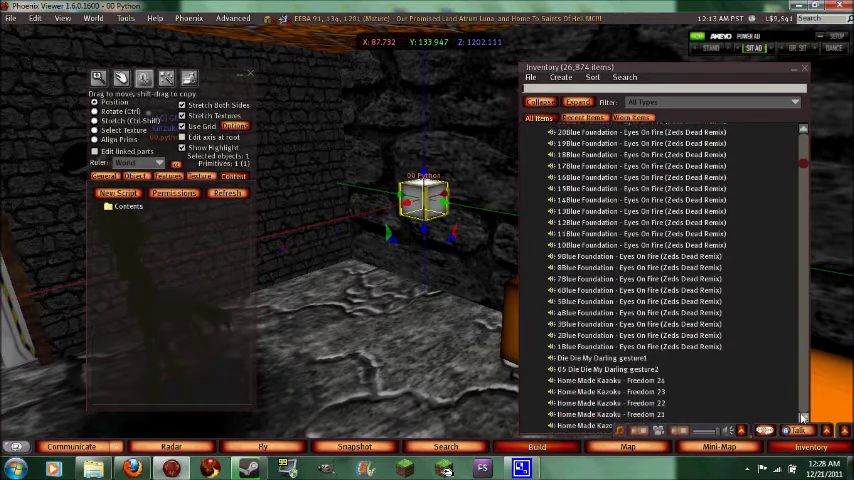
- Select clips 1Blue through 31Blue in Inventory Sounds and copy them into the cube
{"action": "left_click", "coordinate": [610, 337]}
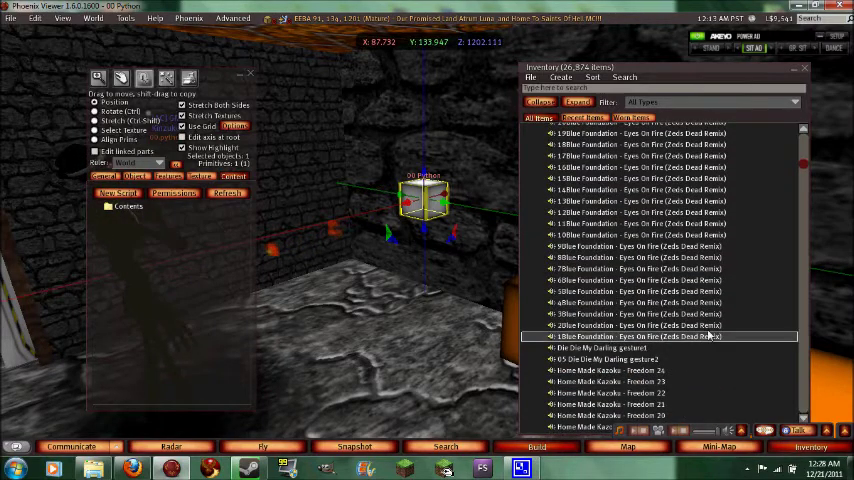
{"action": "left_click", "coordinate": [803, 130]}
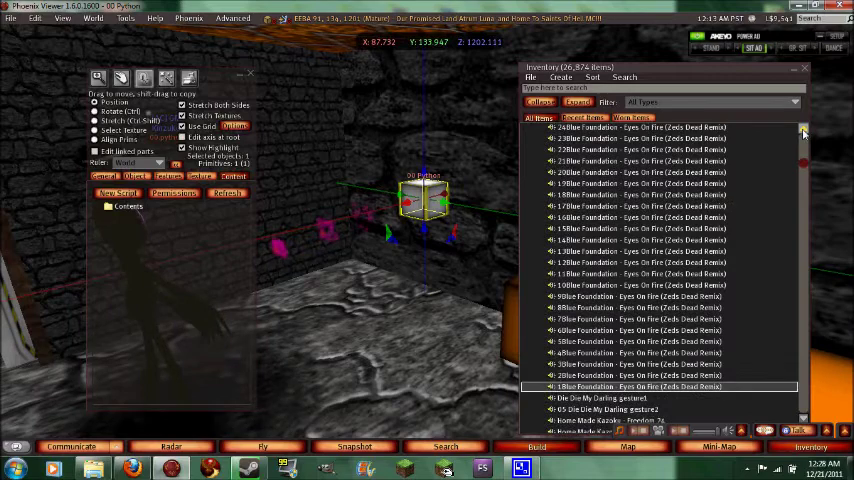
{"action": "left_click", "coordinate": [594, 178]}
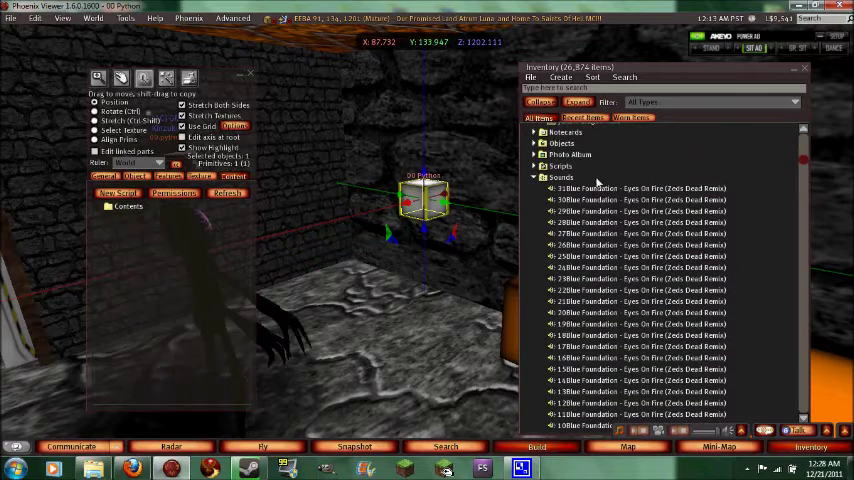
{"action": "key", "text": "Down"}
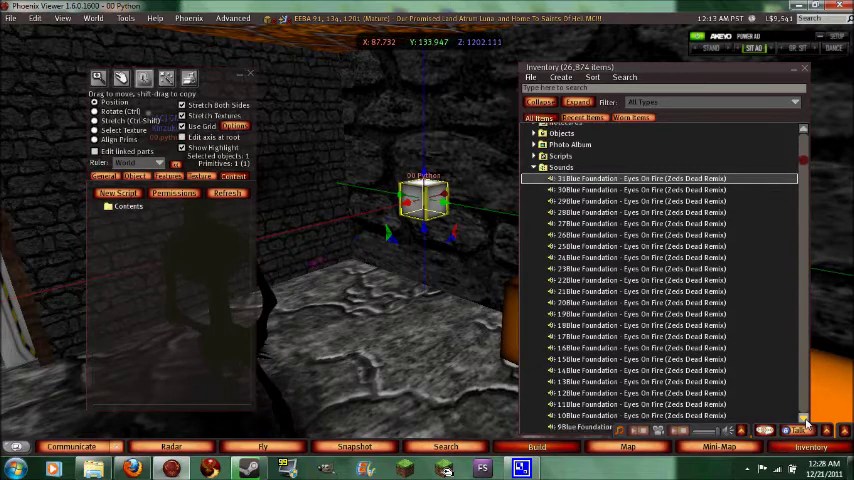
{"action": "scroll", "coordinate": [650, 300], "scroll_direction": "down", "scroll_amount": 5}
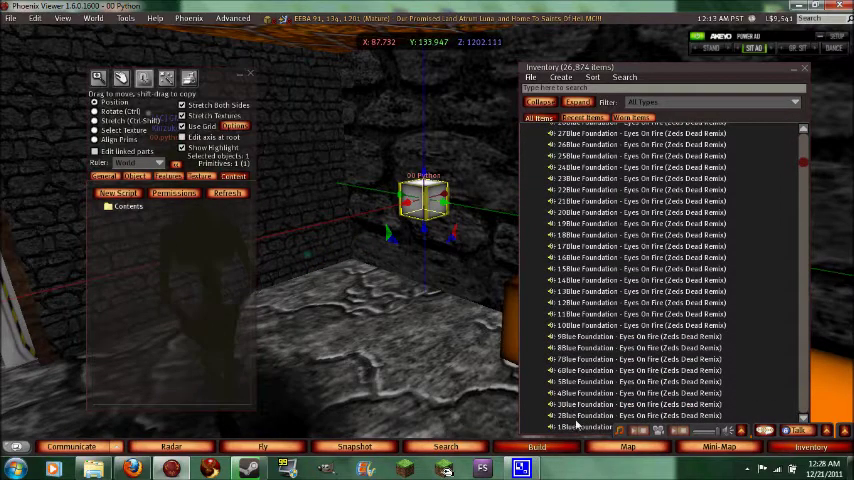
{"action": "left_click", "coordinate": [578, 428]}
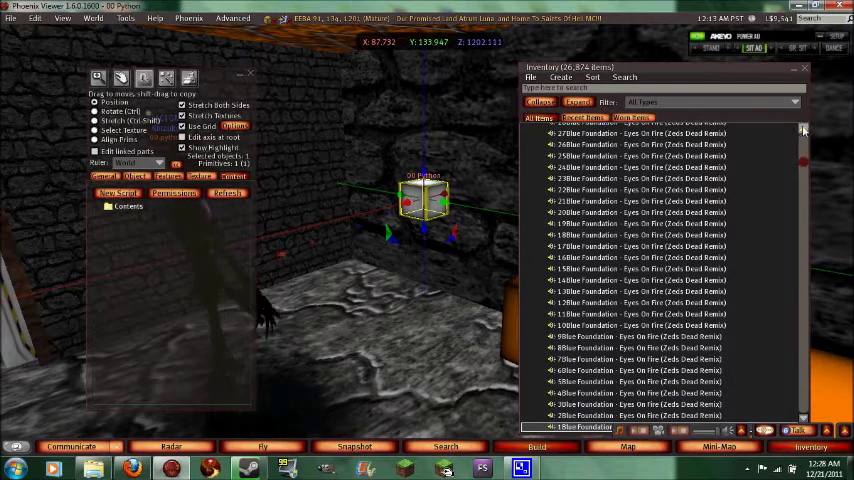
{"action": "left_click", "coordinate": [803, 130]}
{"action": "left_click", "coordinate": [616, 179], "text": "shift"}
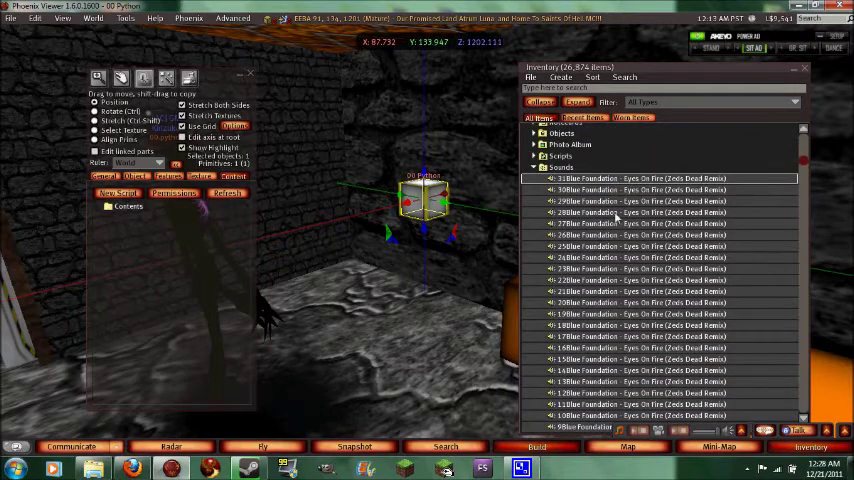
{"action": "key", "text": "ctrl+shift+r"}
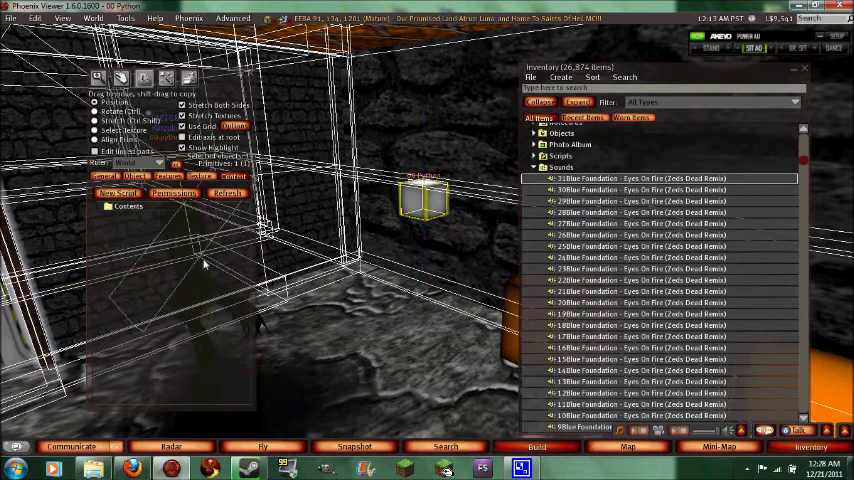
{"action": "key", "text": "ctrl+shift+r"}
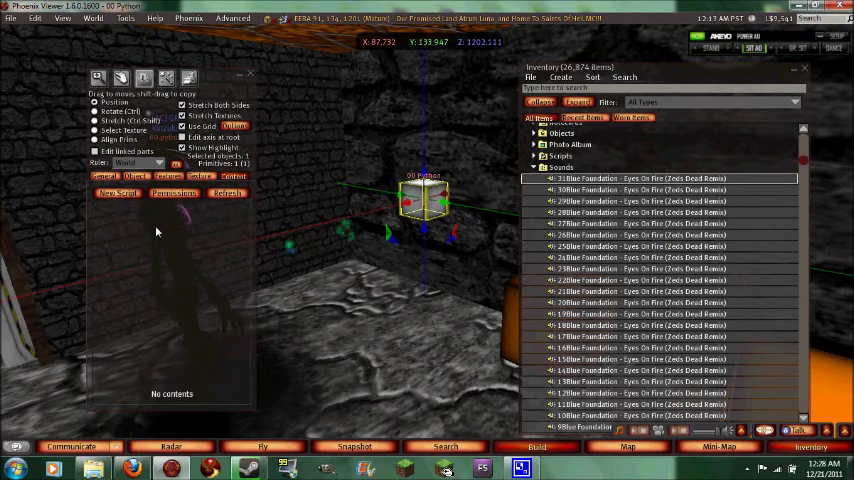
- Switch the inventory between Recent Items and All Items, and collapse the Scripts folder
{"action": "left_click", "coordinate": [583, 118]}
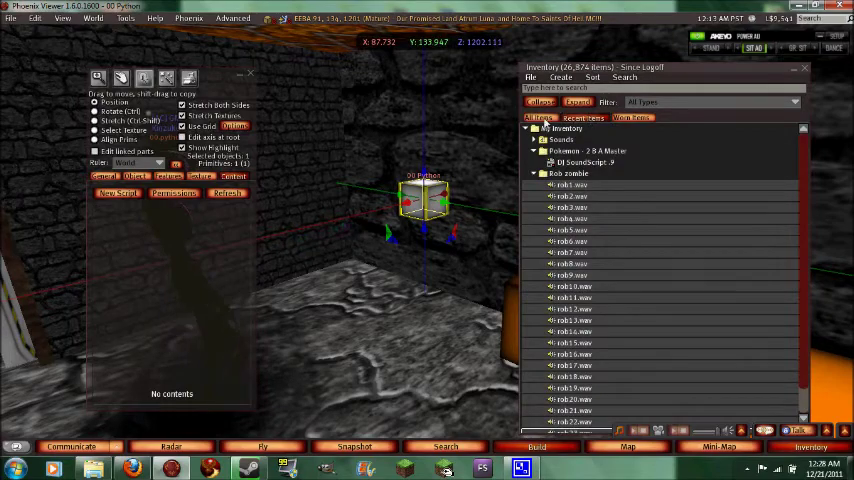
{"action": "left_click", "coordinate": [540, 118]}
{"action": "left_click", "coordinate": [567, 157]}
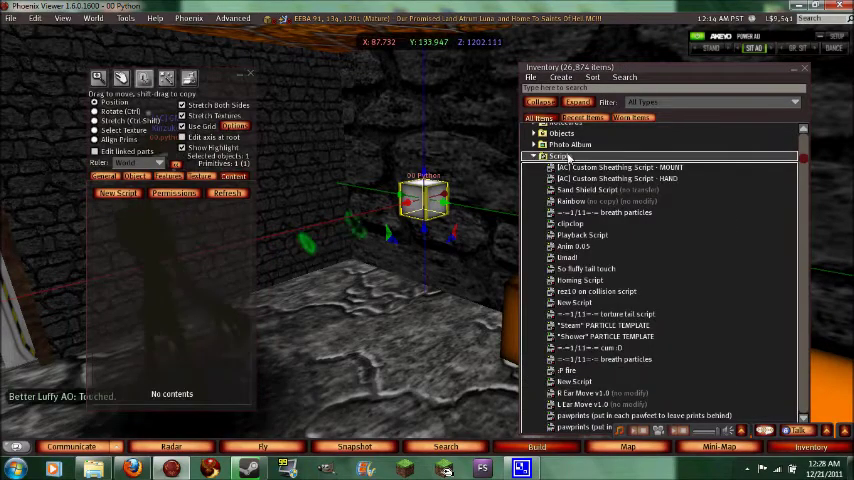
{"action": "left_click", "coordinate": [535, 156]}
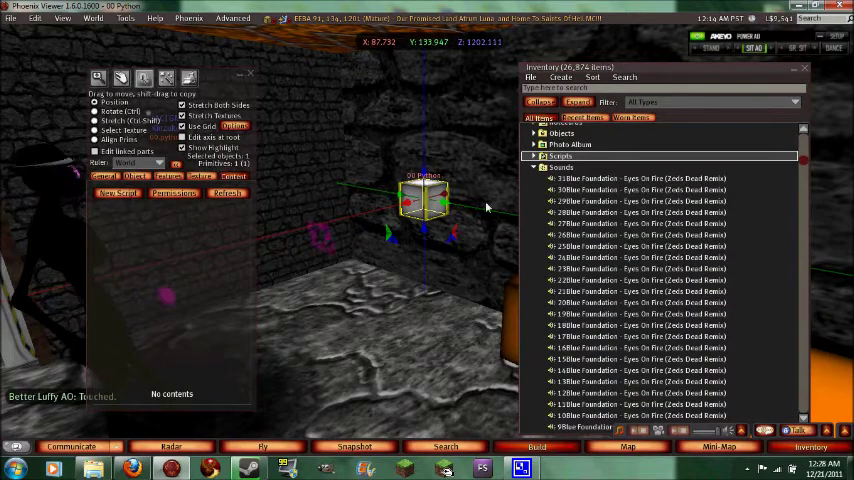
- Inspect the older box's contents, then reselect the new cube
{"action": "left_click", "coordinate": [506, 295]}
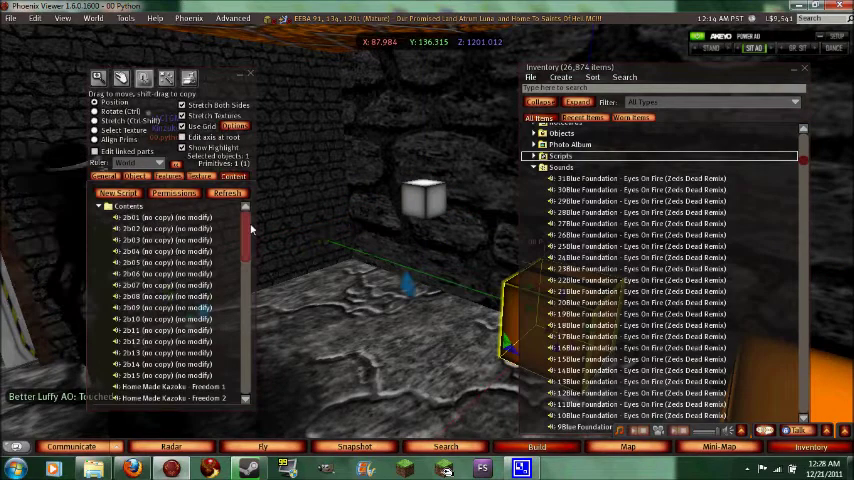
{"action": "left_click_drag", "start_coordinate": [245, 215], "coordinate": [245, 397]}
{"action": "left_click", "coordinate": [245, 397]}
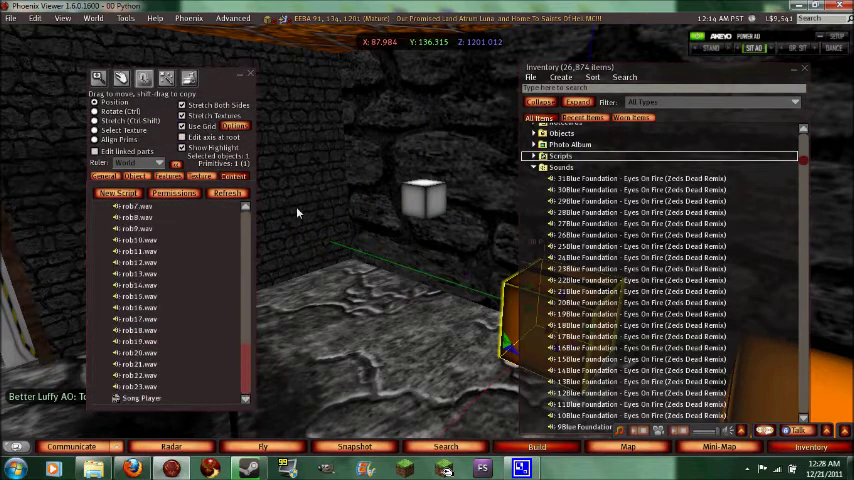
{"action": "left_click", "coordinate": [424, 192]}
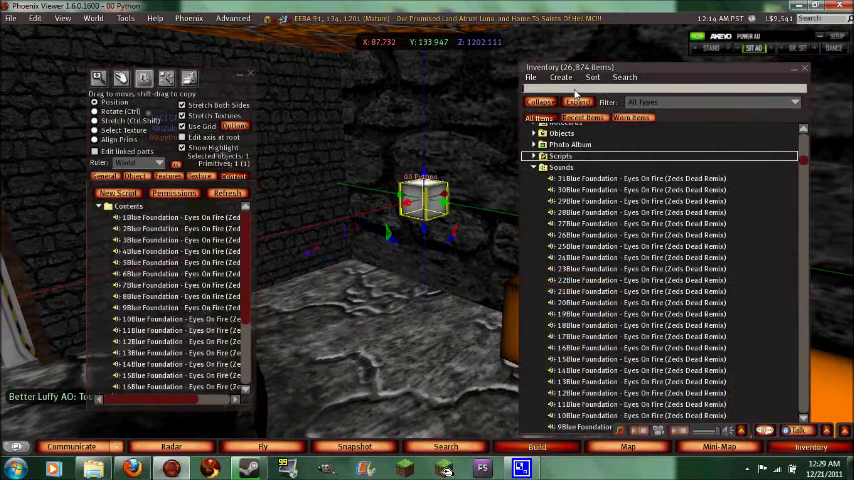
{"action": "type", "text": "s"}
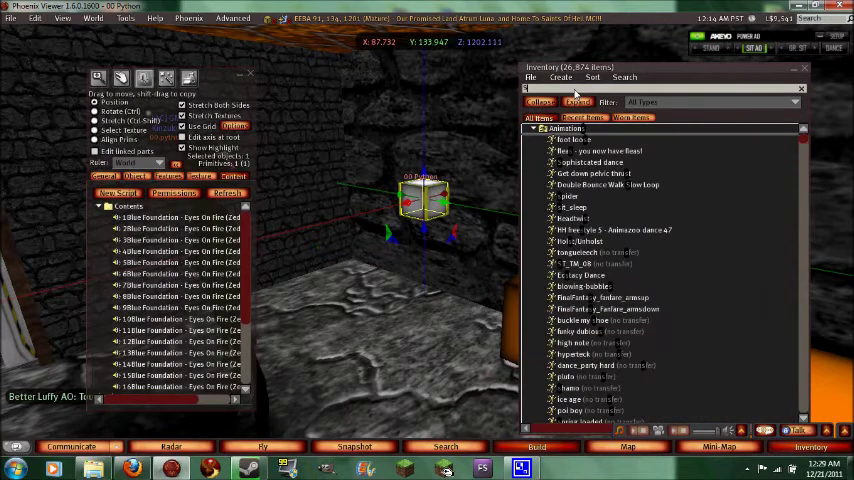
{"action": "type", "text": "ong"}
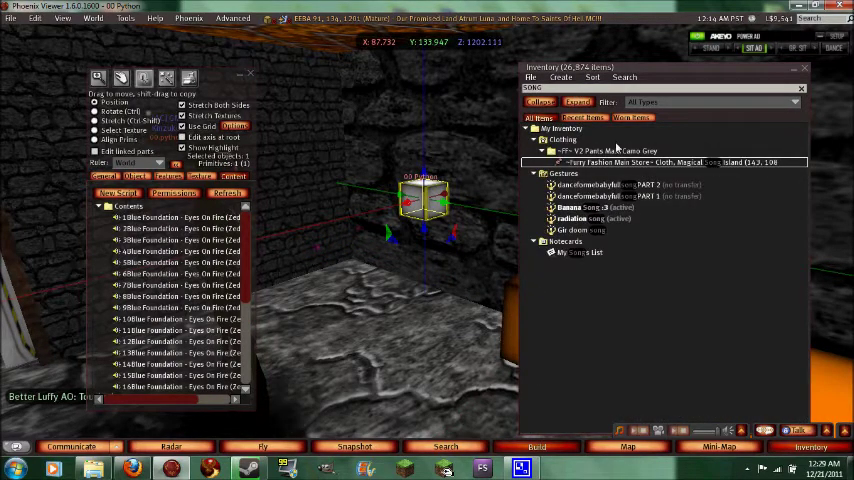
{"action": "type", "text": " pla"}
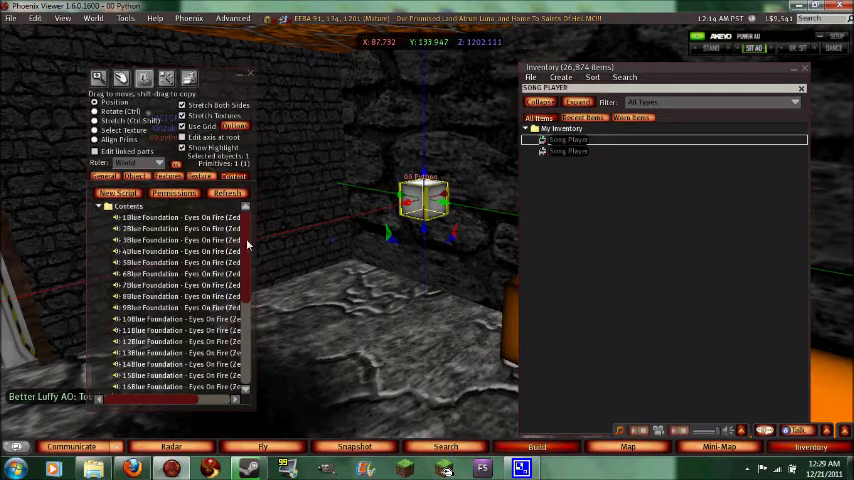
{"action": "left_click_drag", "start_coordinate": [248, 243], "coordinate": [250, 342]}
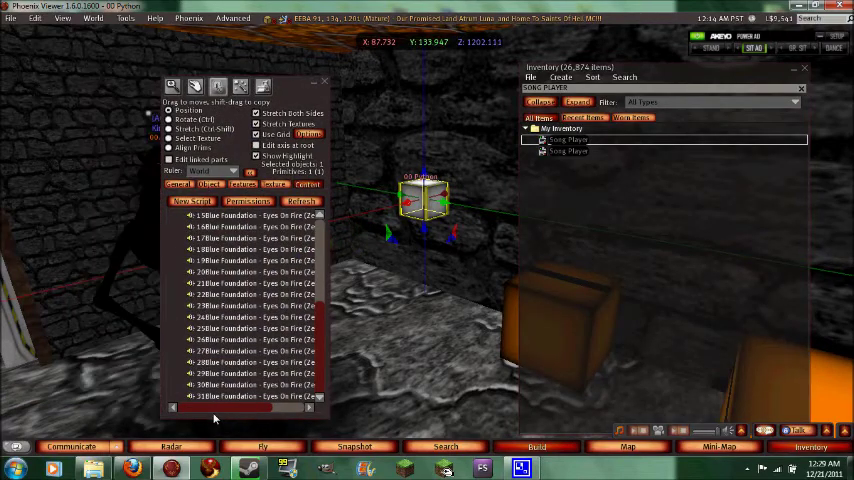
{"action": "mouse_move", "coordinate": [140, 401]}
{"action": "left_mouse_down"}
{"action": "mouse_move", "coordinate": [272, 410]}
{"action": "mouse_move", "coordinate": [218, 413]}
{"action": "left_mouse_up"}
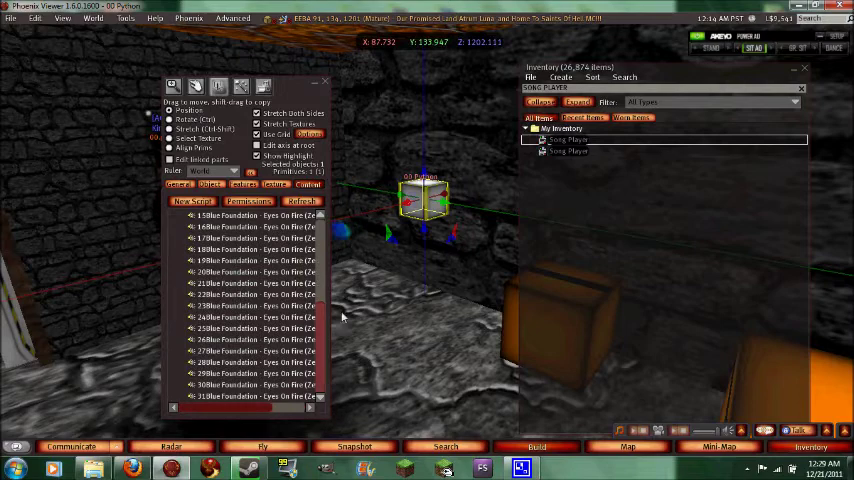
{"action": "double_click", "coordinate": [578, 141]}
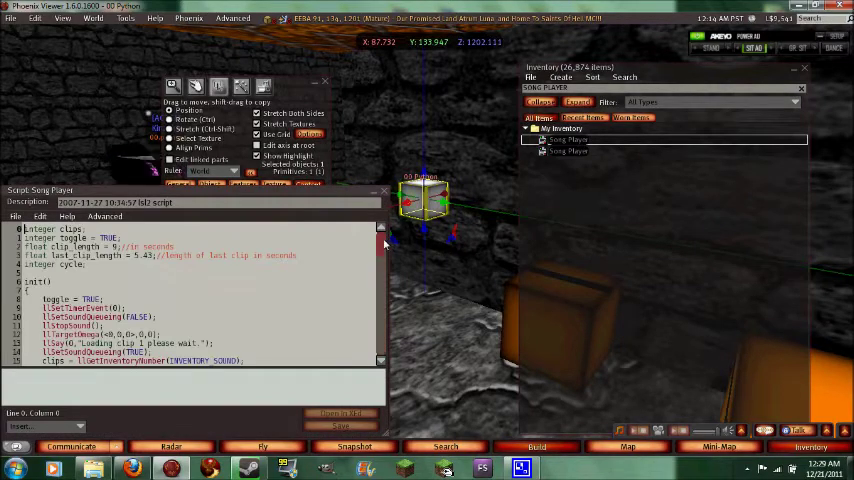
{"action": "mouse_move", "coordinate": [383, 238]}
{"action": "left_mouse_down"}
{"action": "mouse_move", "coordinate": [385, 344]}
{"action": "mouse_move", "coordinate": [383, 238]}
{"action": "left_mouse_up"}
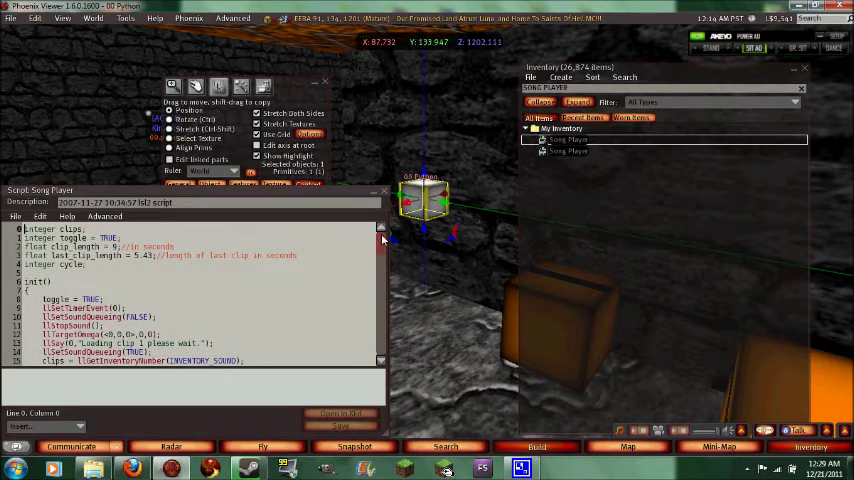
{"action": "left_click_drag", "start_coordinate": [383, 238], "coordinate": [383, 355]}
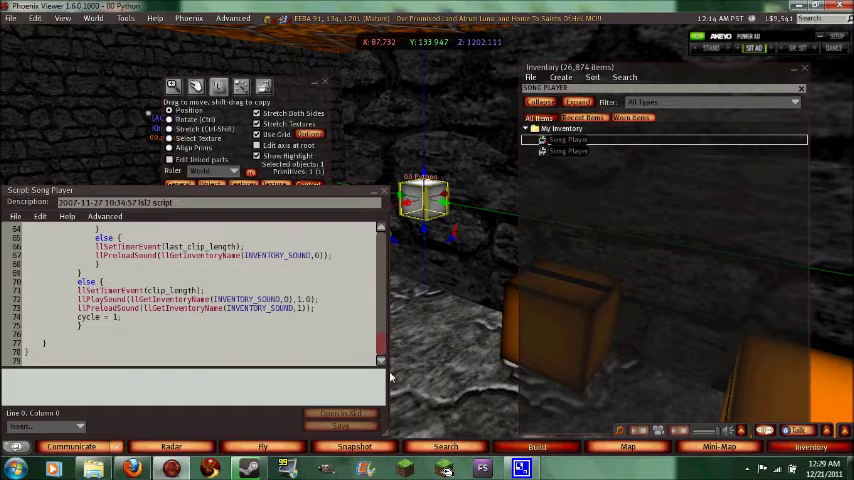
{"action": "key", "text": "ctrl+Home"}
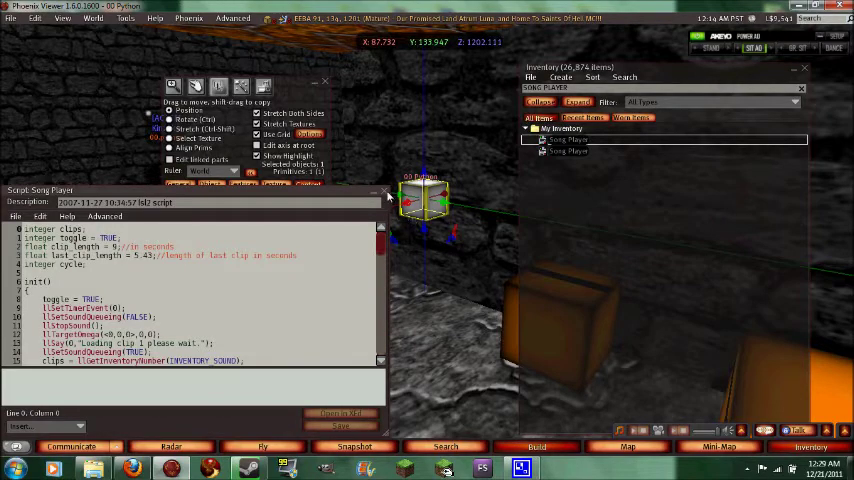
{"action": "key", "text": "ctrl+w"}
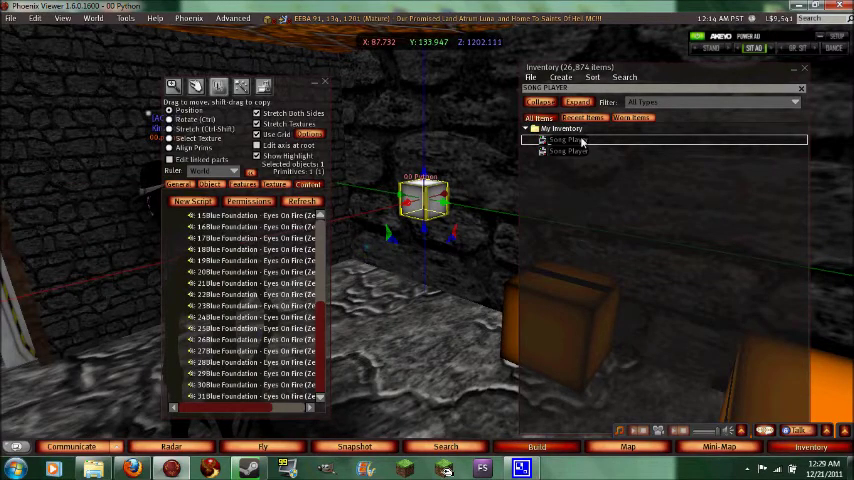
- Add the Song Player script to the cube, close Build and Inventory, and touch the cube to play
{"action": "left_click_drag", "start_coordinate": [582, 142], "coordinate": [425, 200]}
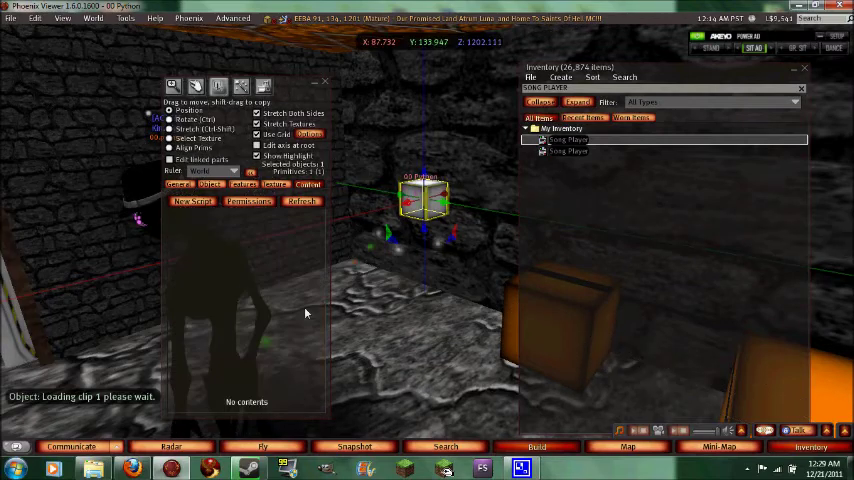
{"action": "left_click", "coordinate": [324, 83]}
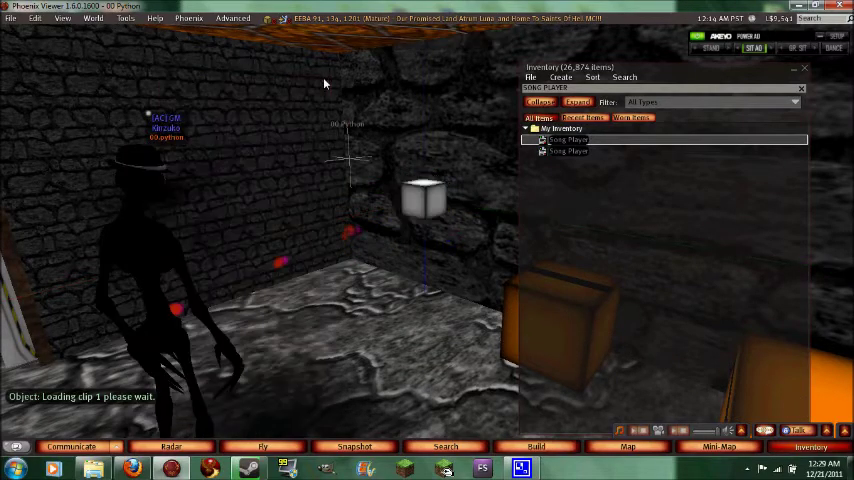
{"action": "left_click", "coordinate": [805, 68]}
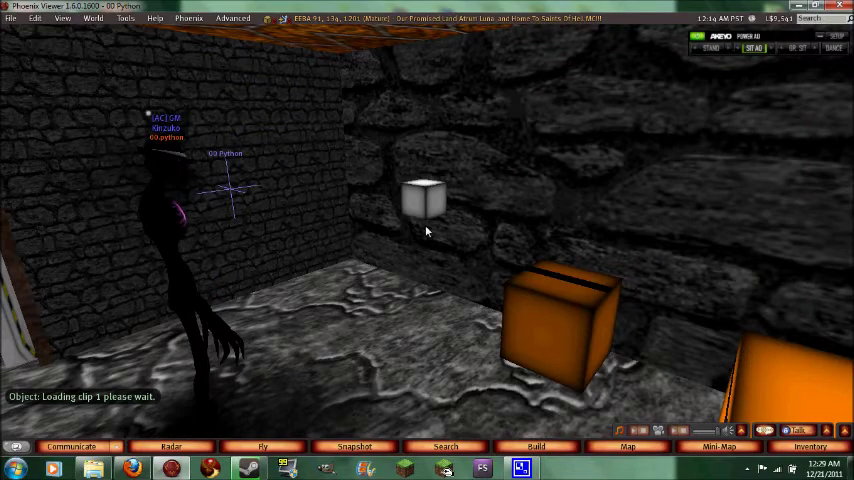
{"action": "scroll", "coordinate": [425, 230], "scroll_direction": "up", "scroll_amount": 5}
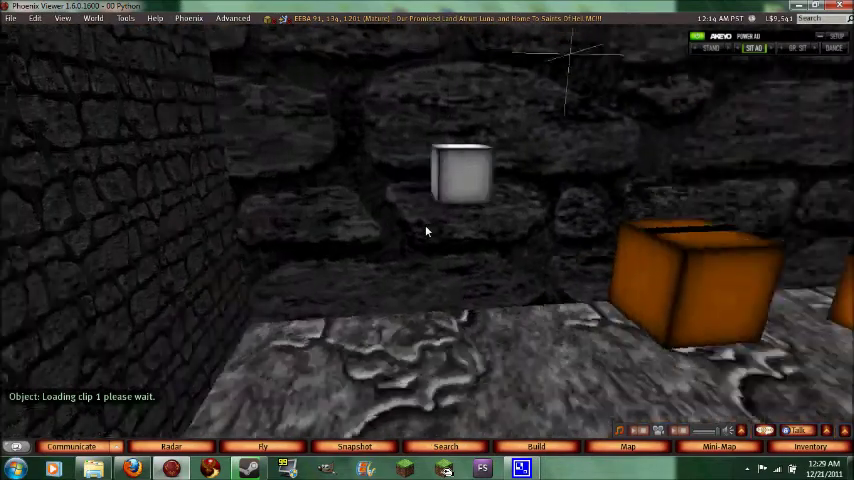
{"action": "scroll", "coordinate": [425, 230], "scroll_direction": "down", "scroll_amount": 5}
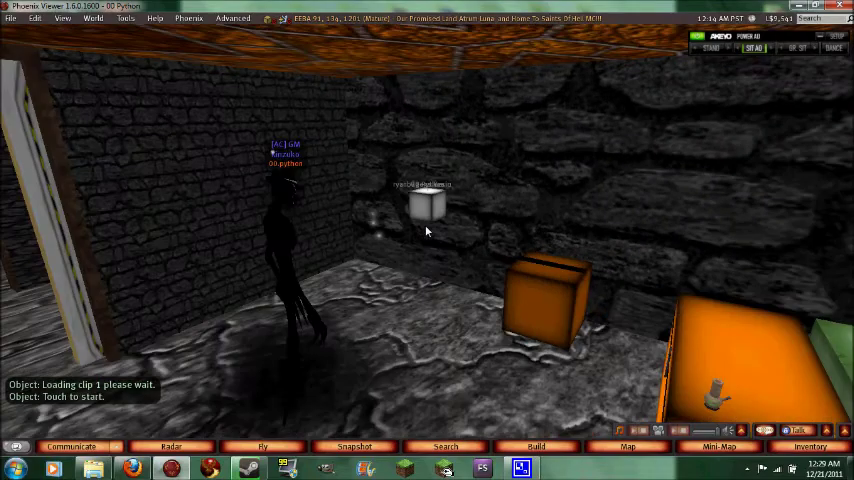
{"action": "left_click", "coordinate": [423, 200]}
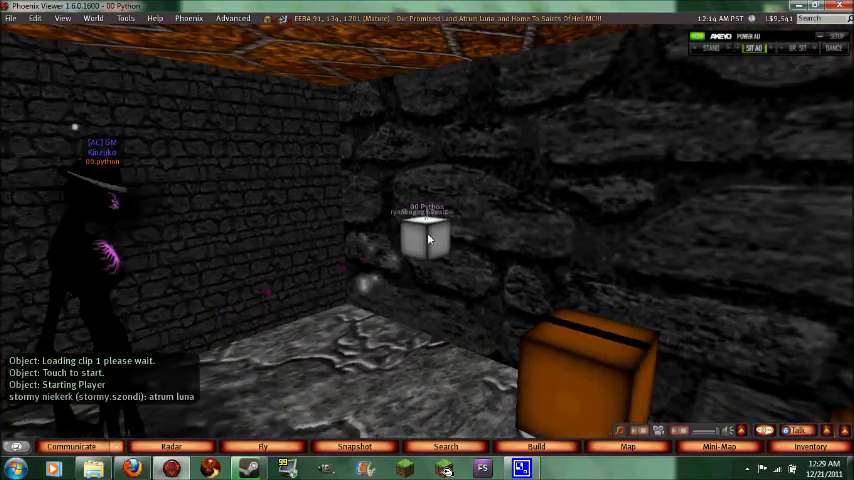
{"action": "scroll", "coordinate": [423, 197], "scroll_direction": "up", "scroll_amount": 5}
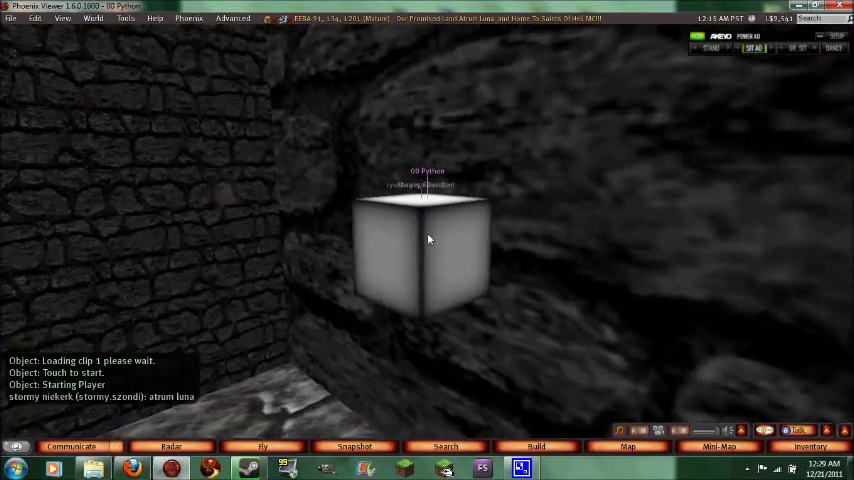